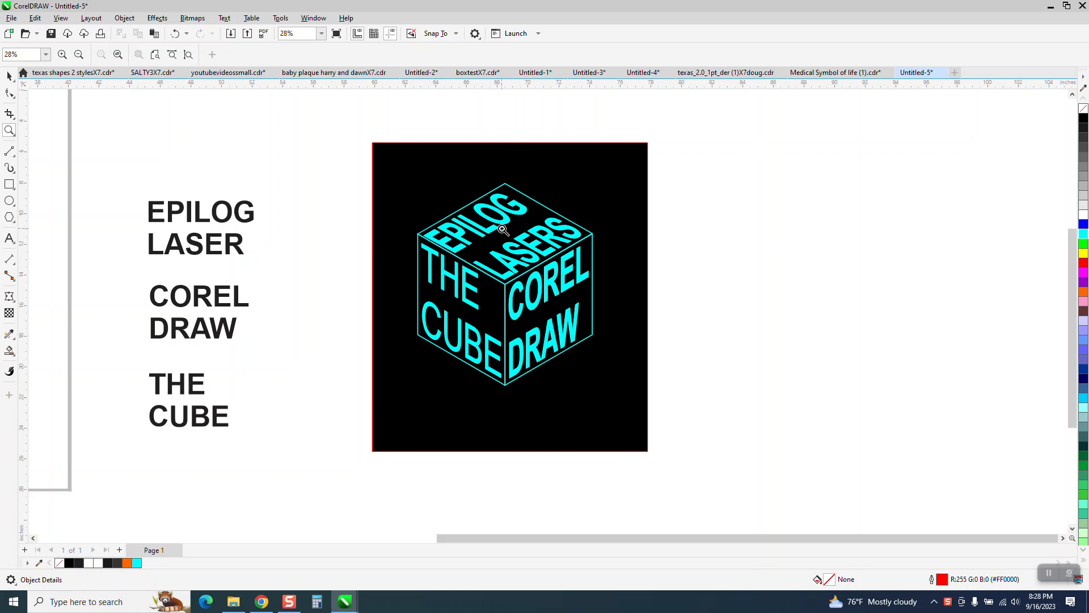
Draw a six-sided polygon about 16.5 in wide and 19 in high in the middle of the blank page.
scroll(565, 228, "down", 2)
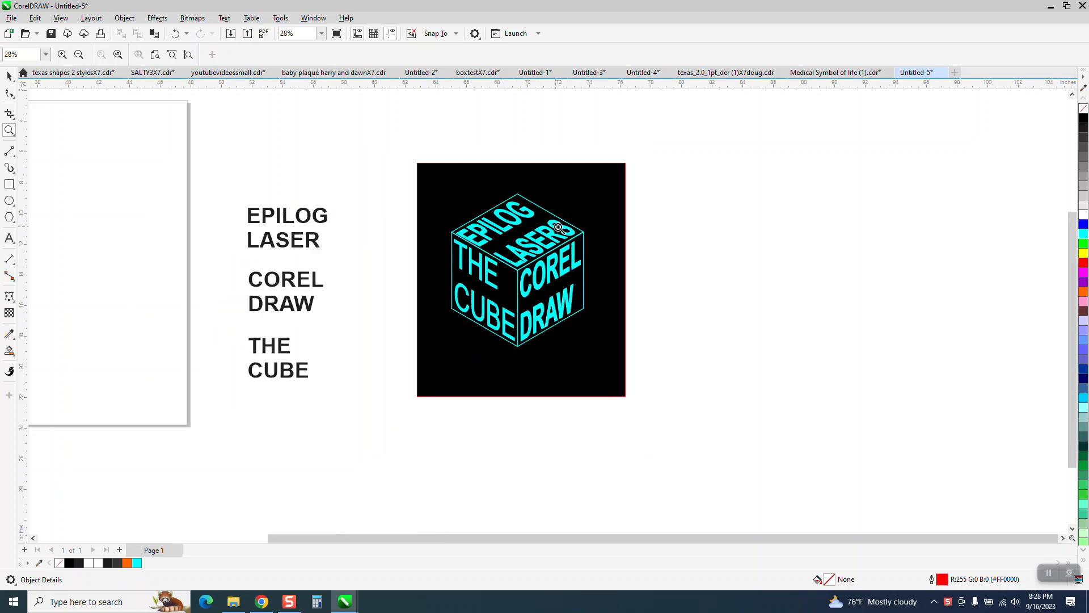
scroll(571, 230, "down", 2)
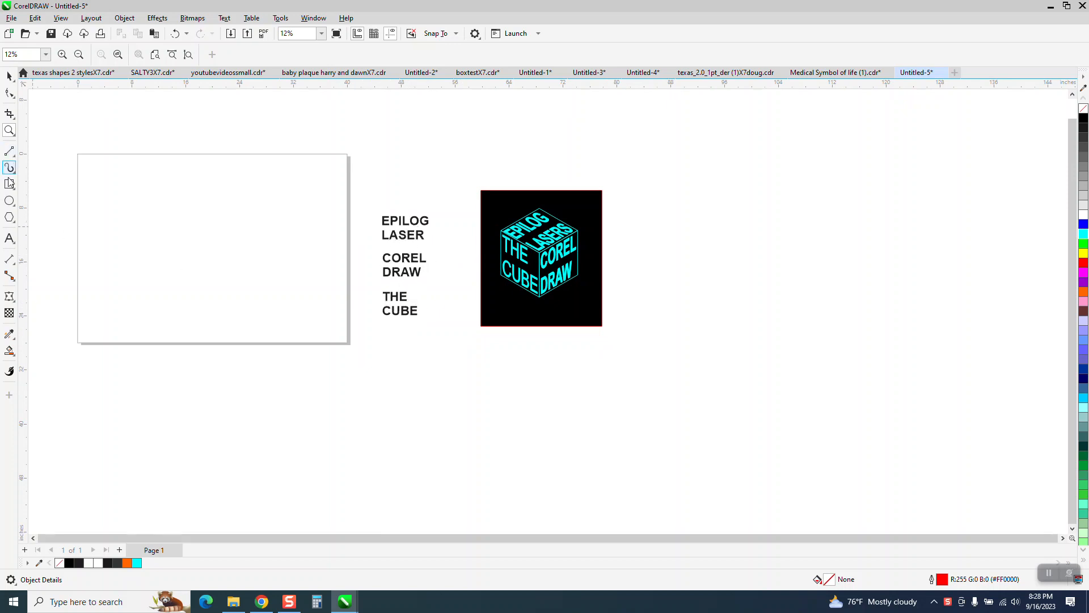
left_click(15, 227)
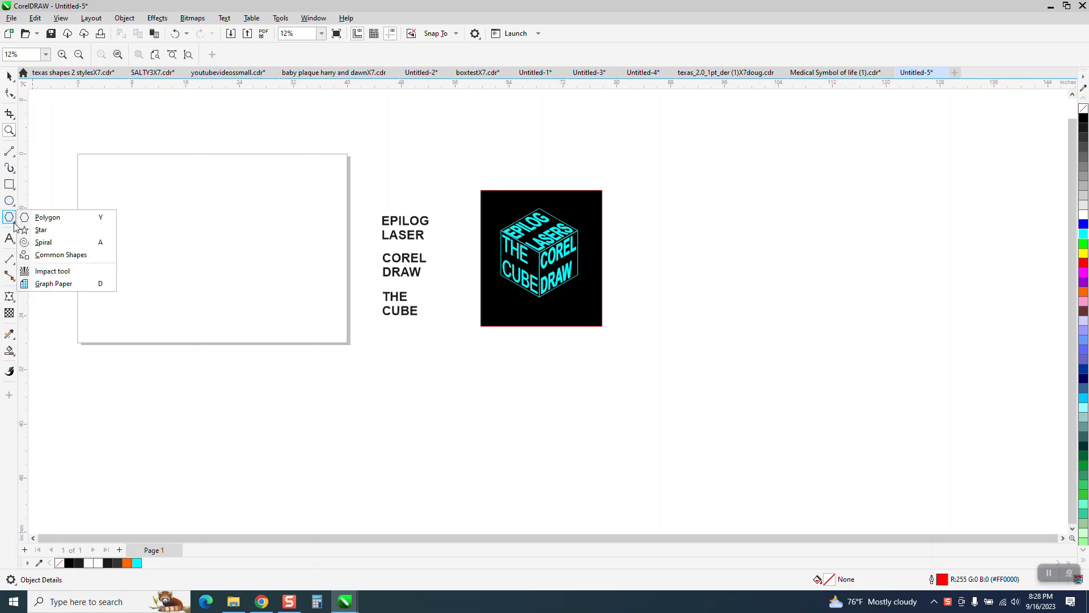
left_click(43, 219)
left_click_drag(270, 193, 154, 316)
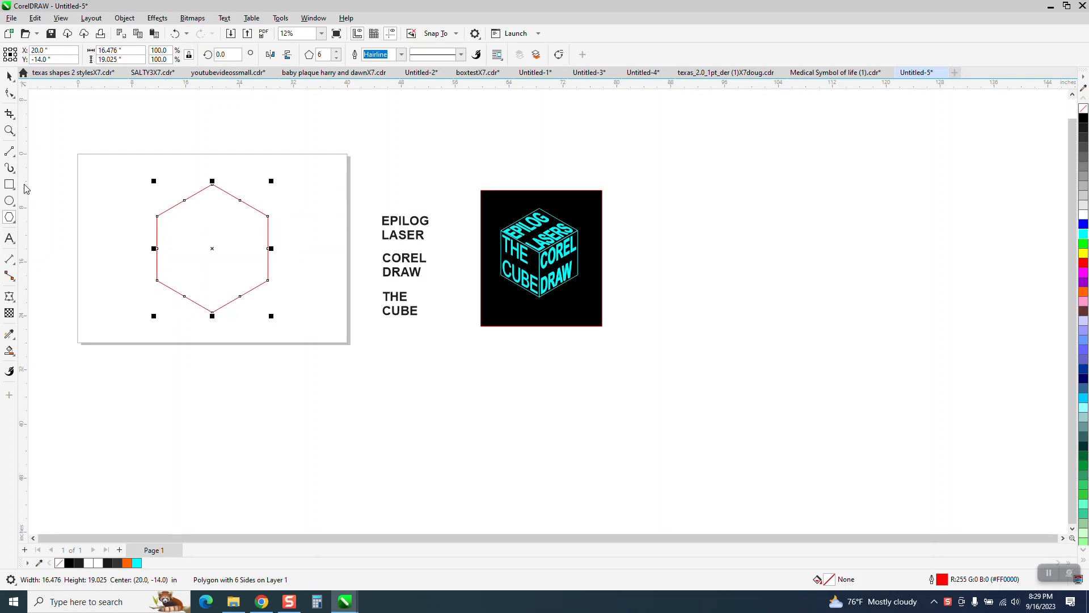
Draw three straight lines joining the hexagon's centre to its upper-left, upper-right and bottom corners to form a cube.
left_click(16, 159)
left_click(43, 164)
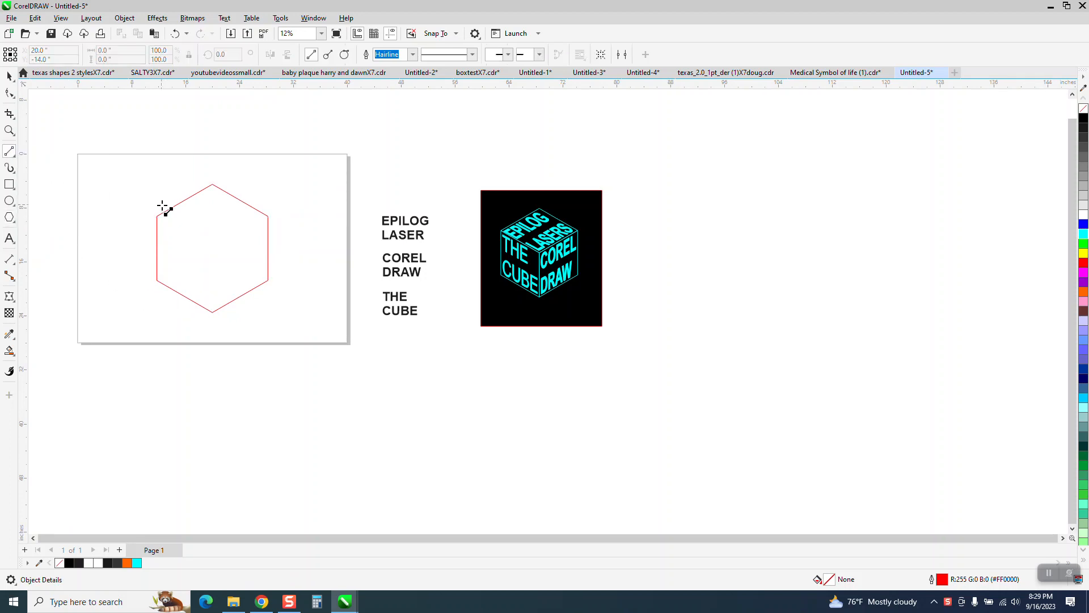
left_click_drag(212, 249, 157, 216)
left_click_drag(269, 217, 213, 249)
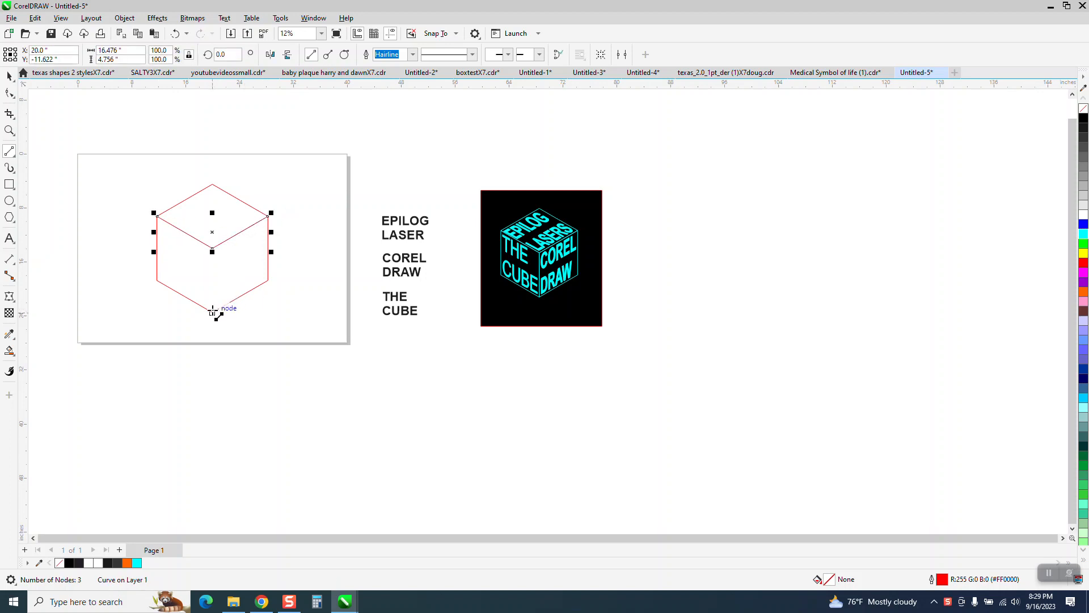
left_click_drag(212, 311, 212, 249)
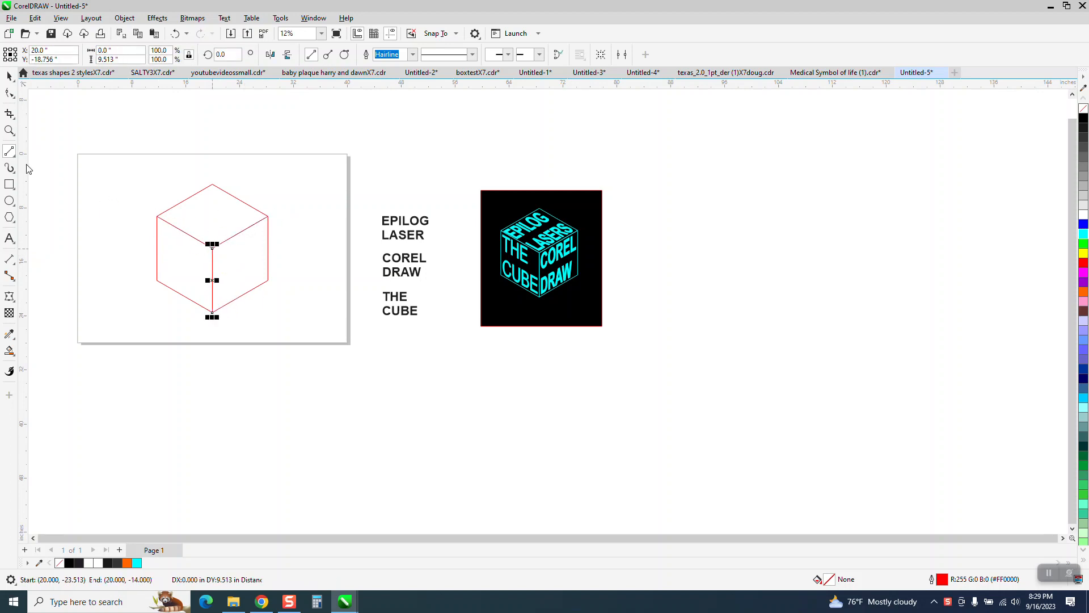
Move the three text blocks and the black sample cube artwork together farther right of the page.
key("space")
left_click(364, 205)
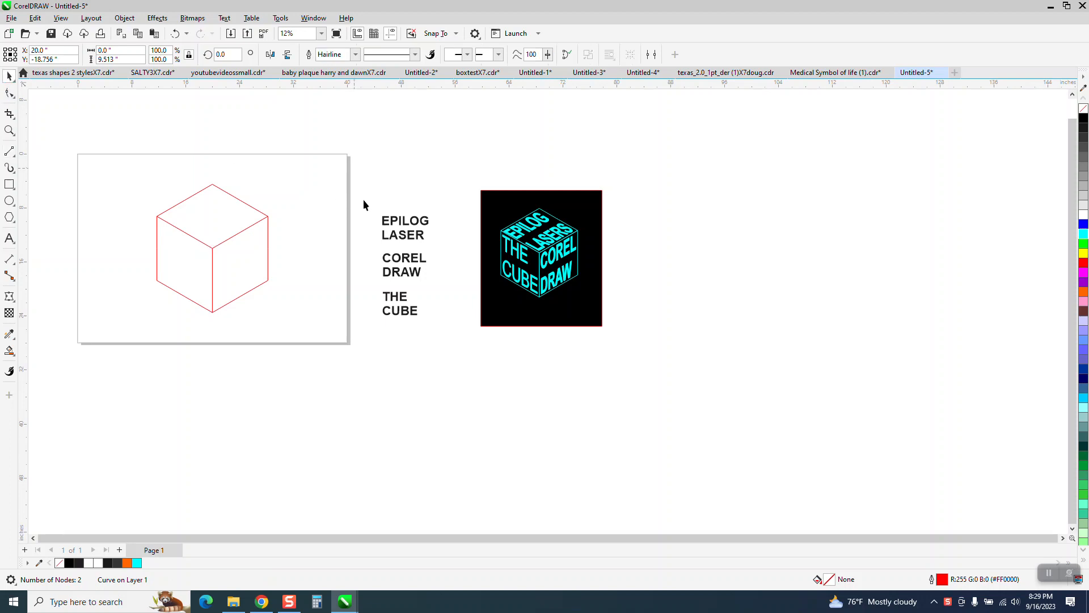
left_click_drag(678, 410, 678, 409)
left_click_drag(492, 261, 684, 288)
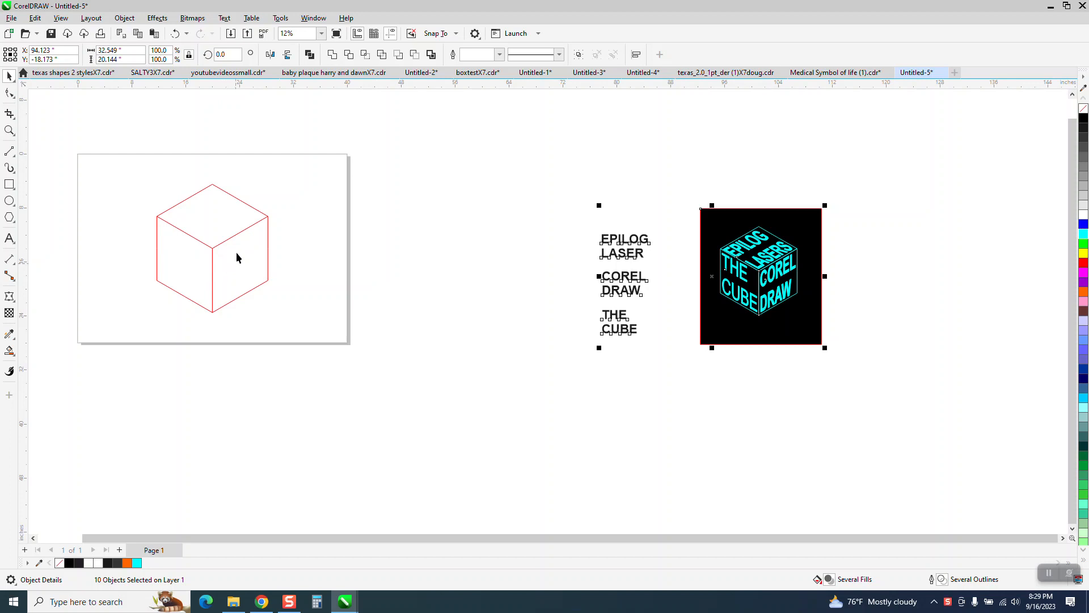
Smart-fill the cube's right, left and top faces in orange, nudging each new face shape to the right of the original.
left_click(9, 352)
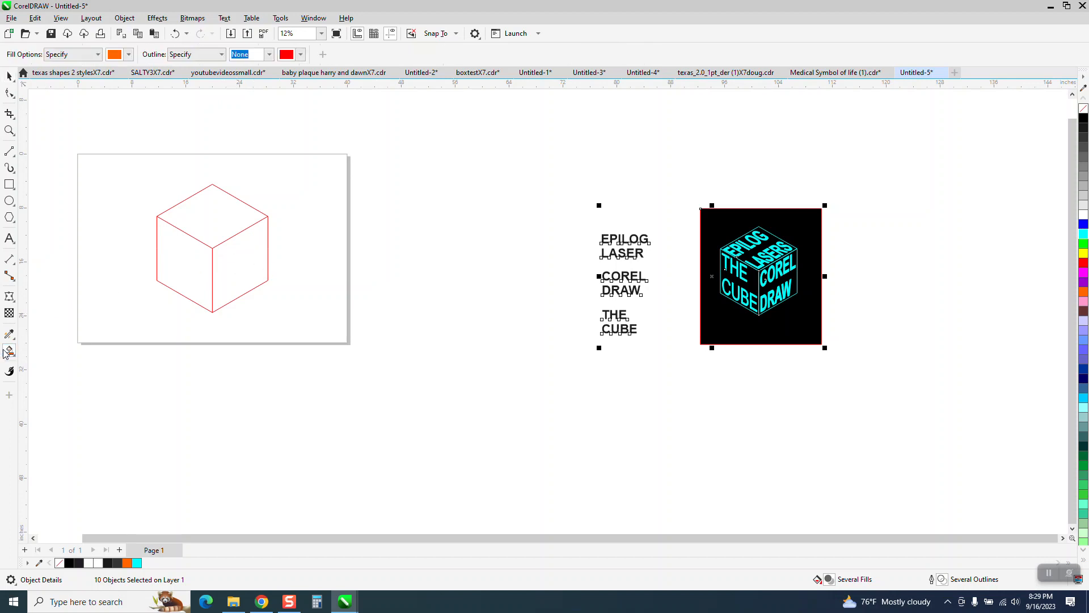
left_click(241, 271)
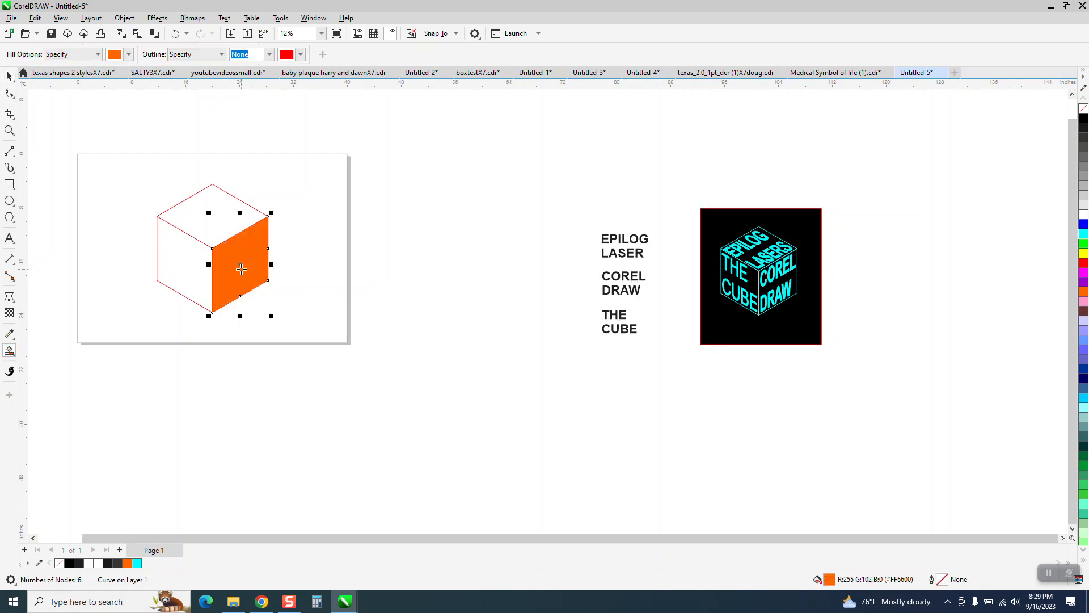
key("Right")
key("Right")
left_click(167, 272)
key("Right")
key("Right")
left_click(219, 219)
key("Right")
key("Right")
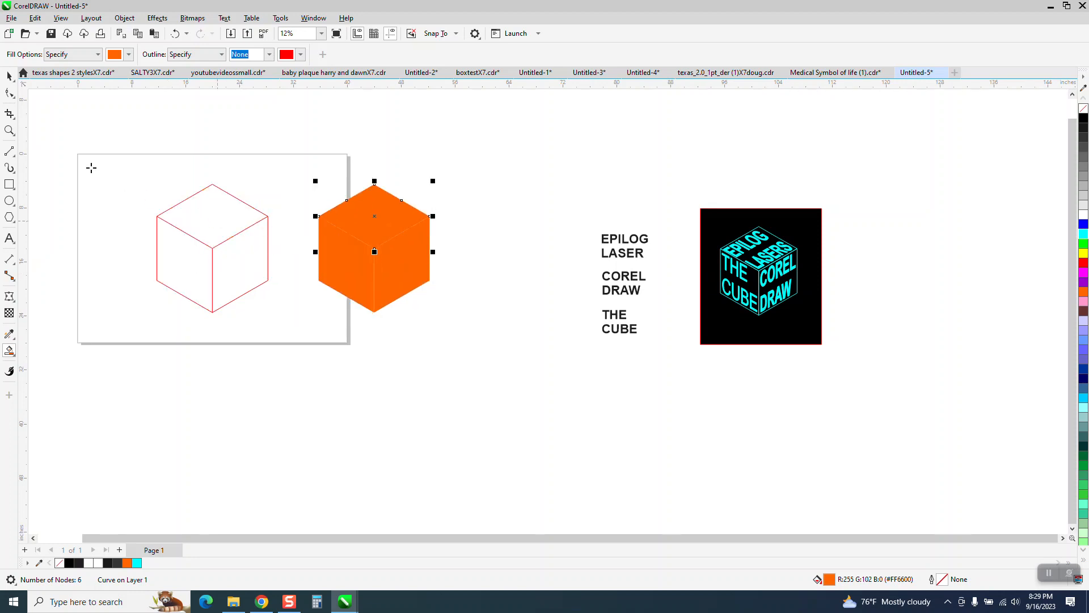
Remove the fill from the three orange faces and give them a black outline.
left_click(9, 76)
left_click_drag(301, 157, 491, 360)
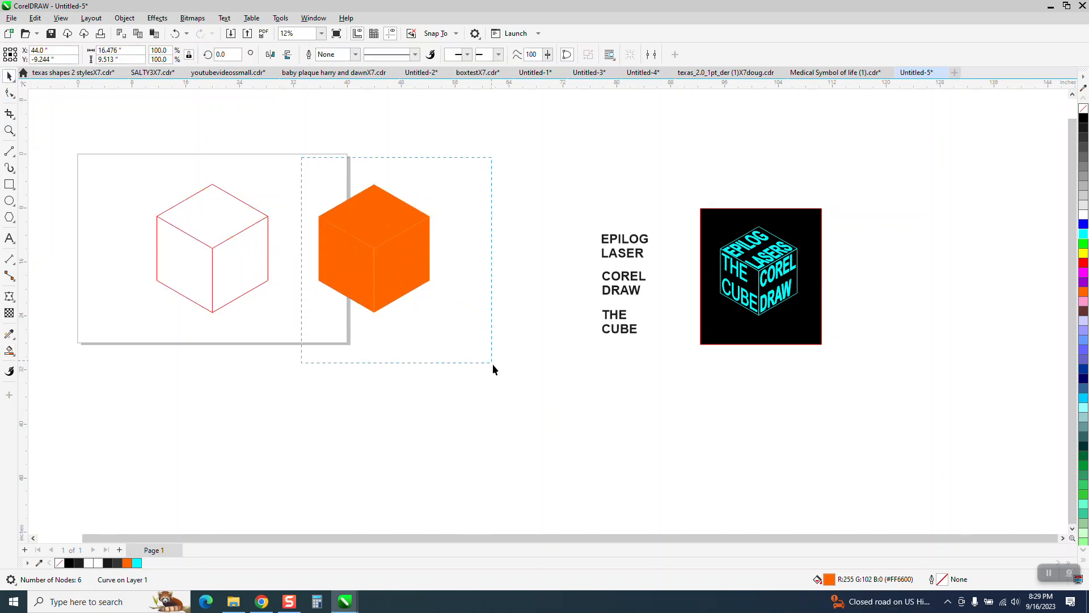
left_click(1084, 109)
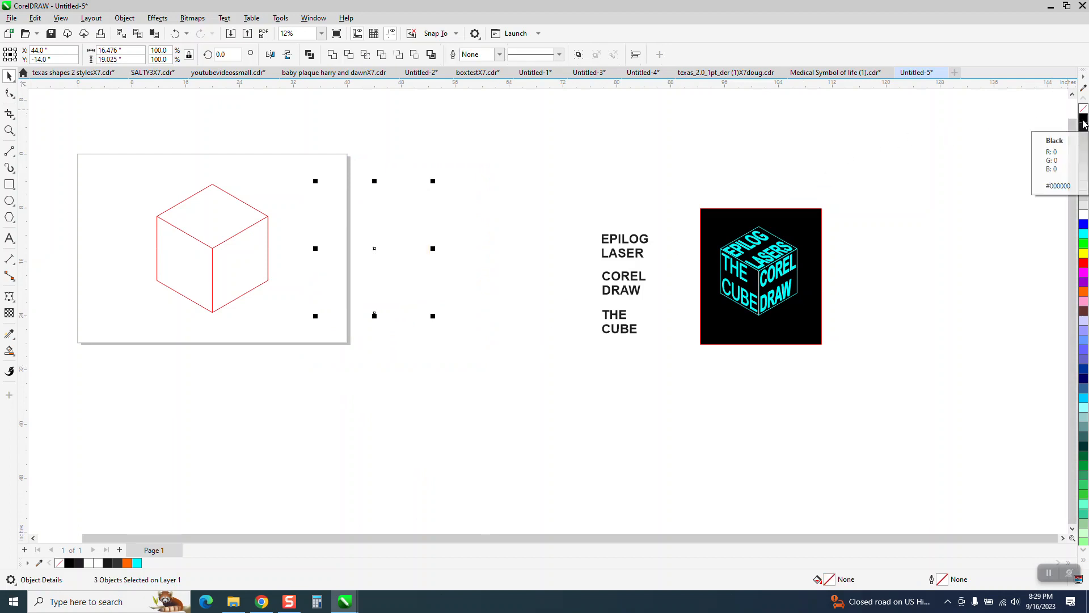
right_click(1084, 121)
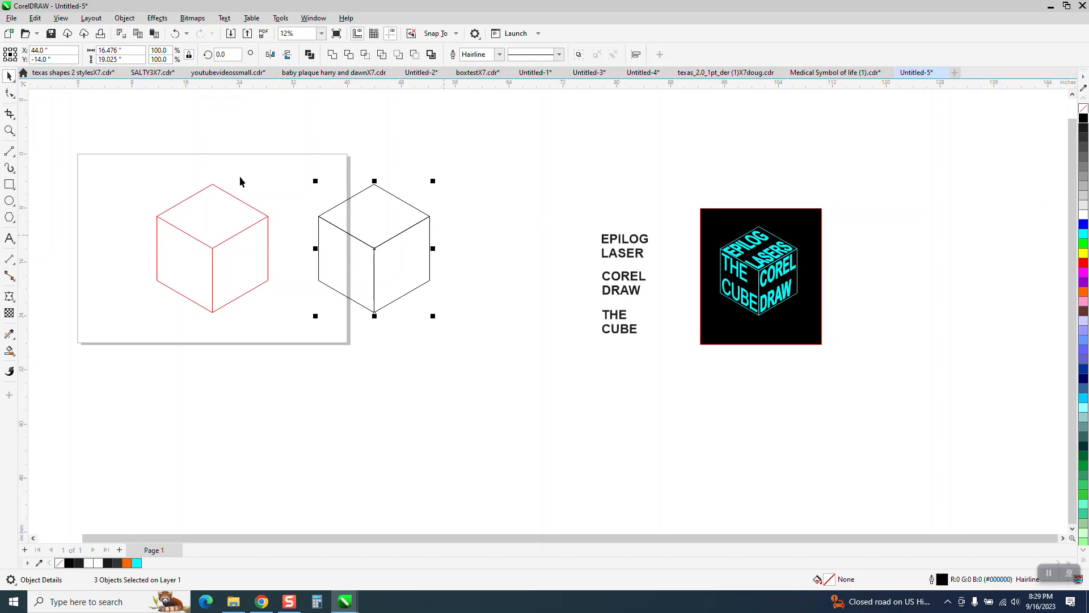
Shift the black outlined cube 12 in to the right and place the three text blocks below the black sample artwork.
left_click_drag(267, 151, 533, 335)
key("Right")
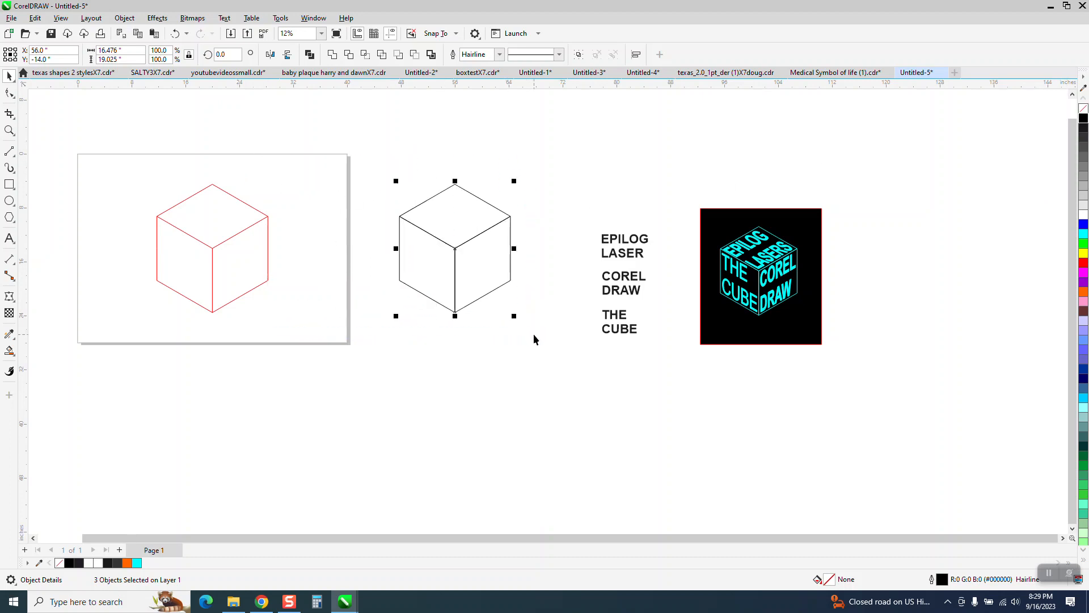
mouse_move(580, 220)
left_mouse_down()
mouse_move(671, 350)
mouse_move(610, 227)
mouse_move(728, 336)
mouse_move(762, 337)
left_mouse_up()
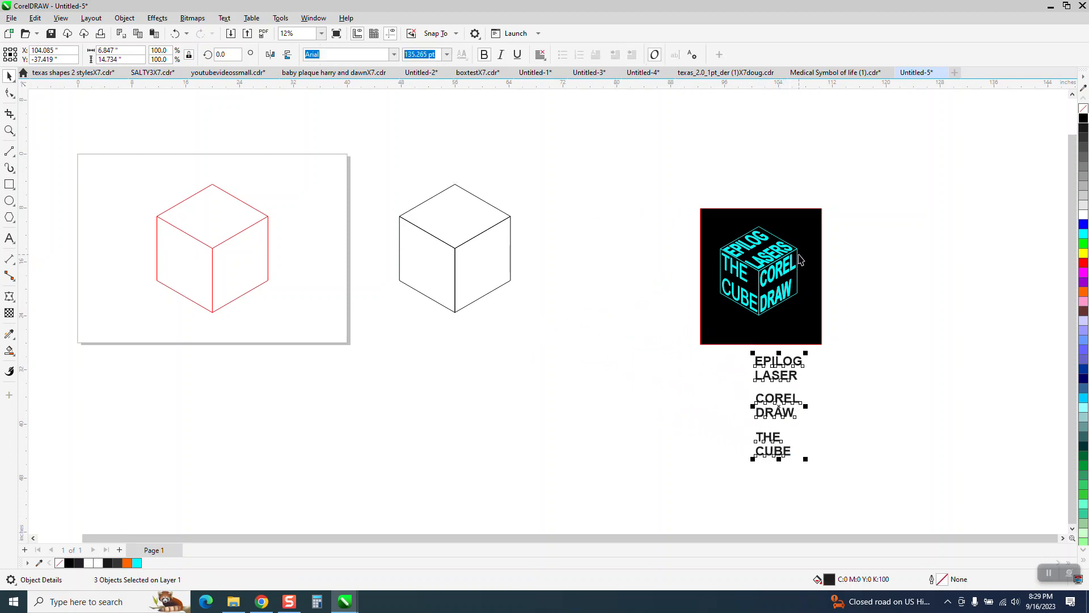
Apply a one-step inside contour with a 0.25 in offset to the right face of the black outlined cube.
left_click(462, 252)
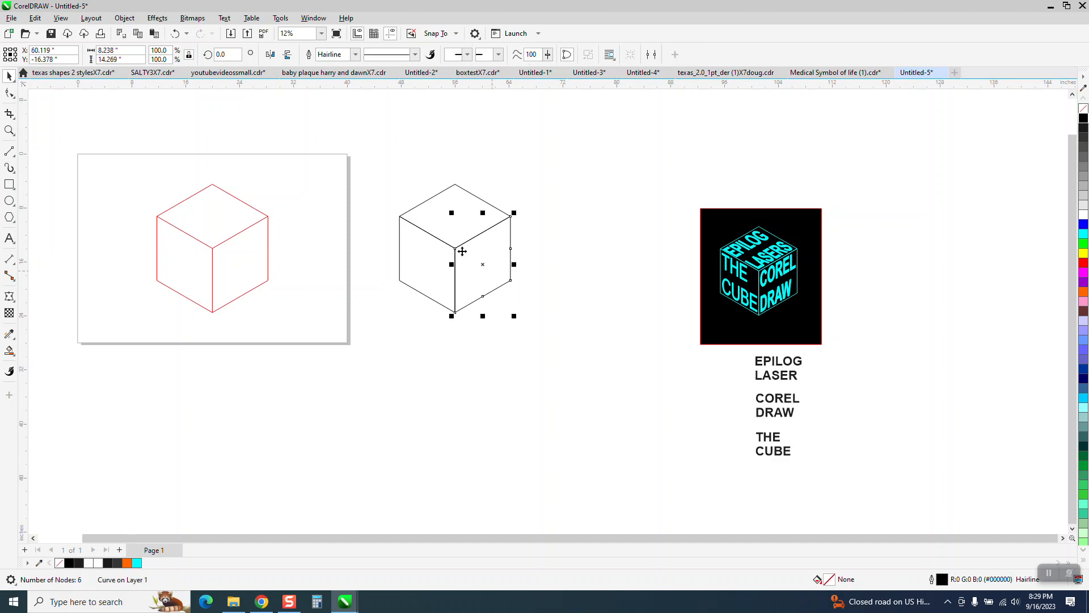
left_click(157, 19)
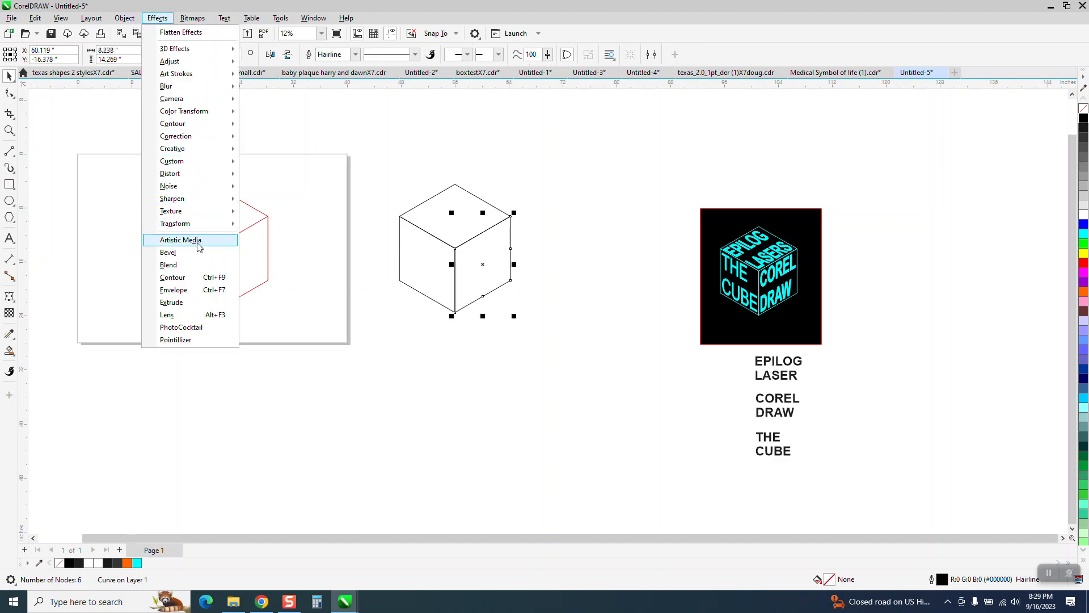
left_click(187, 277)
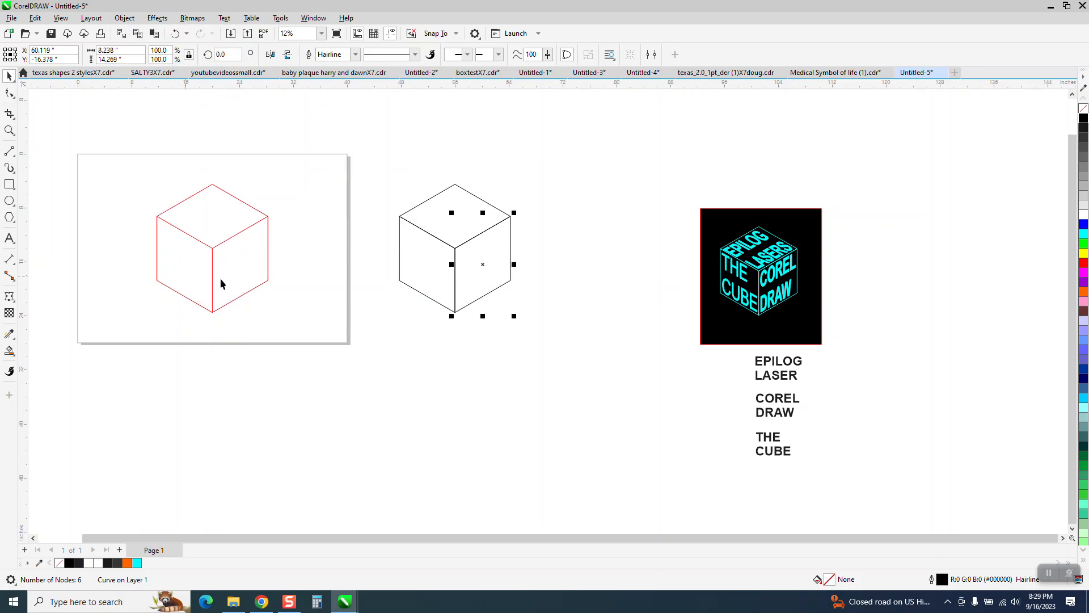
left_click(926, 101)
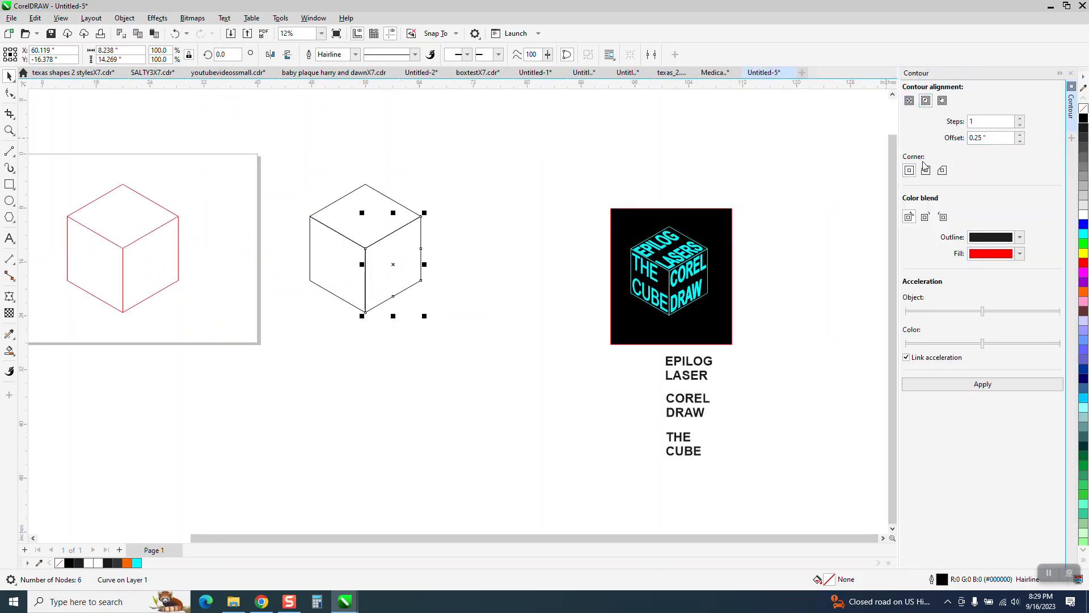
left_click(974, 386)
Apply the same 0.25 in inside contour to the cube's top and left faces, keeping the faces in place.
left_click(348, 215)
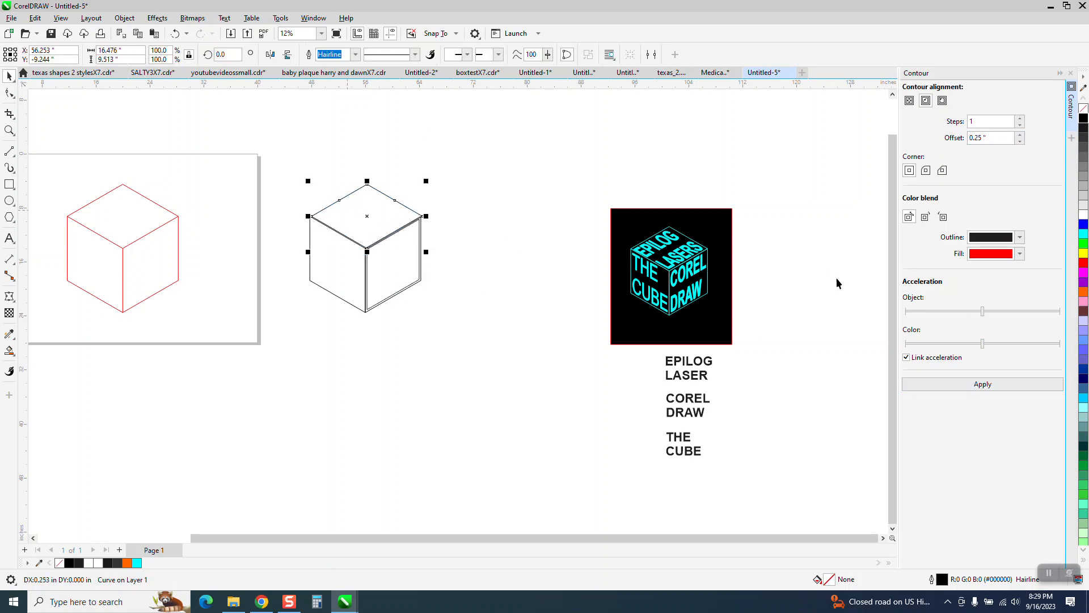
left_click(999, 388)
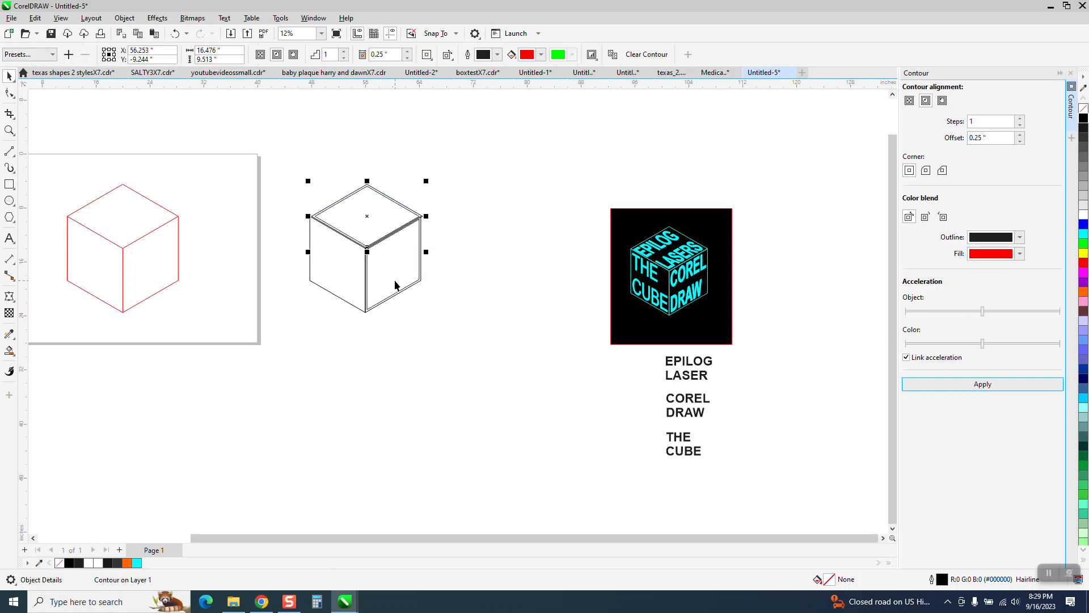
left_click(175, 33)
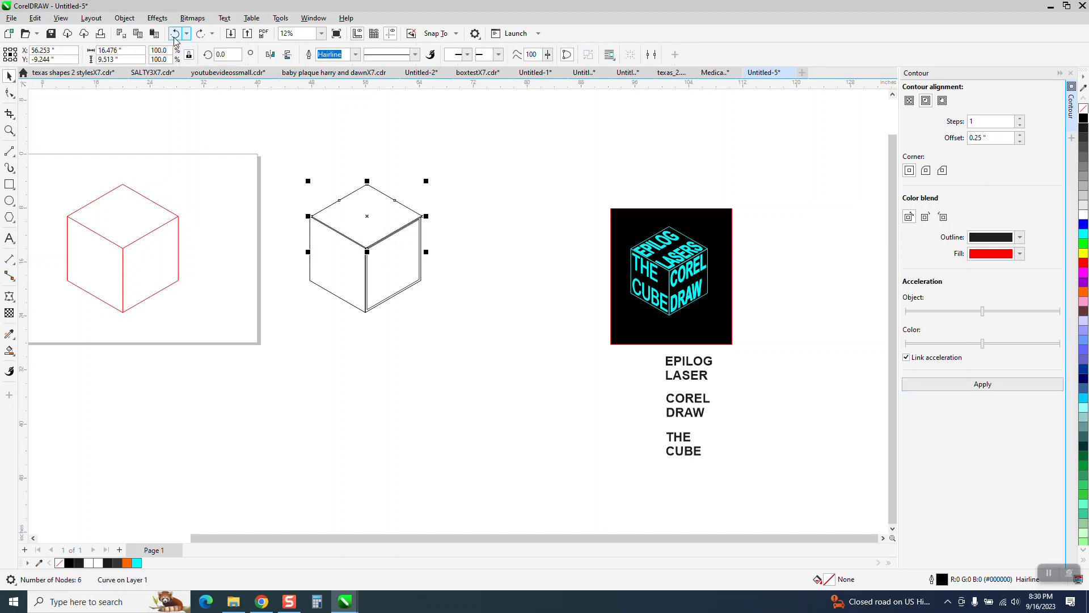
left_click(991, 390)
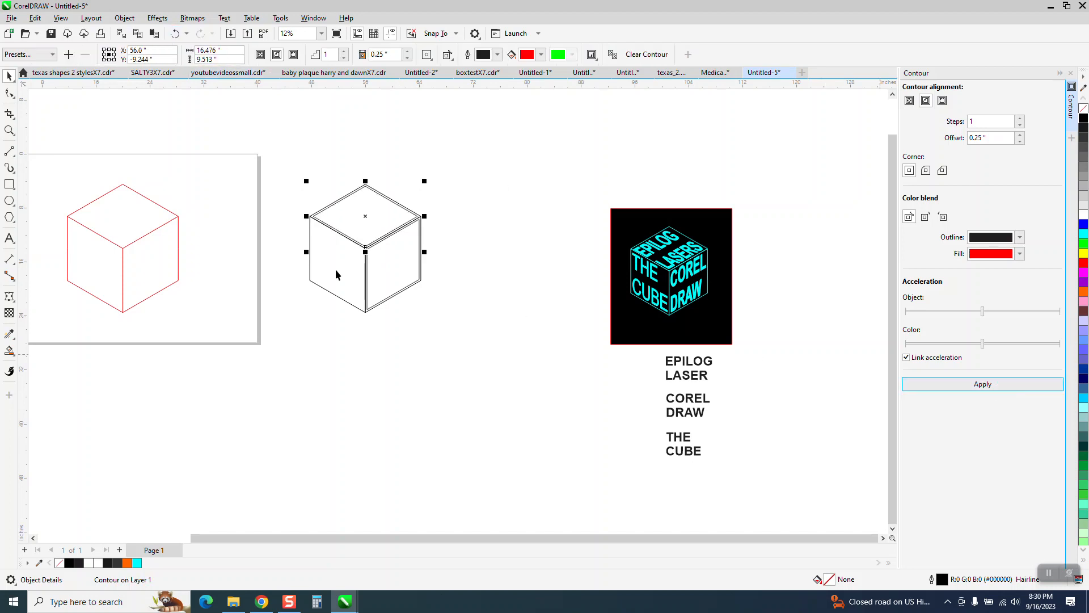
left_click(322, 265)
left_click(1015, 388)
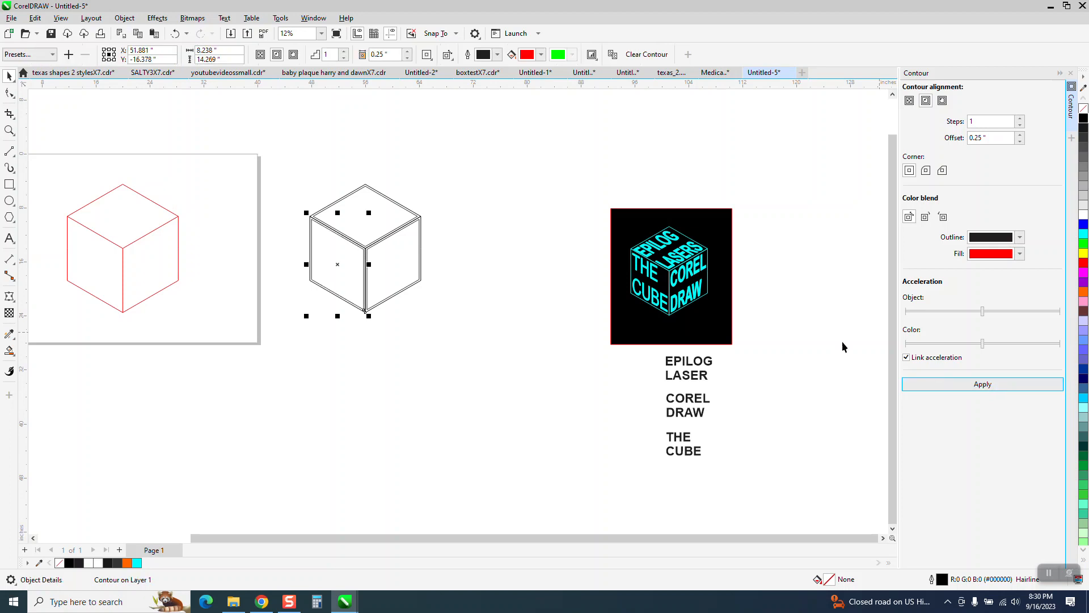
Select the whole contoured cube and break its contours apart from the faces.
left_click_drag(256, 152, 474, 358)
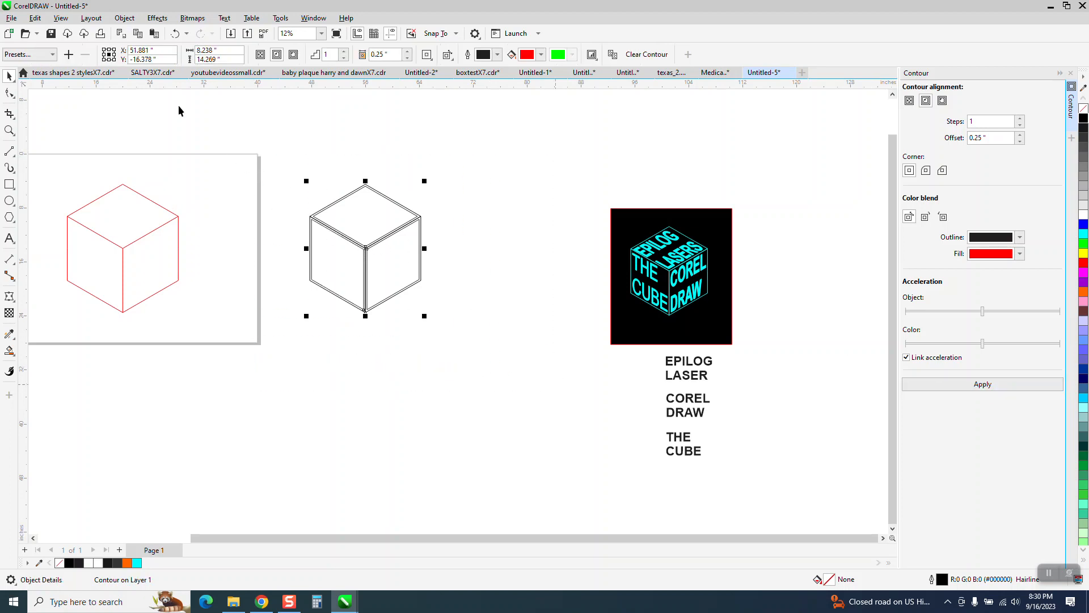
left_click(124, 18)
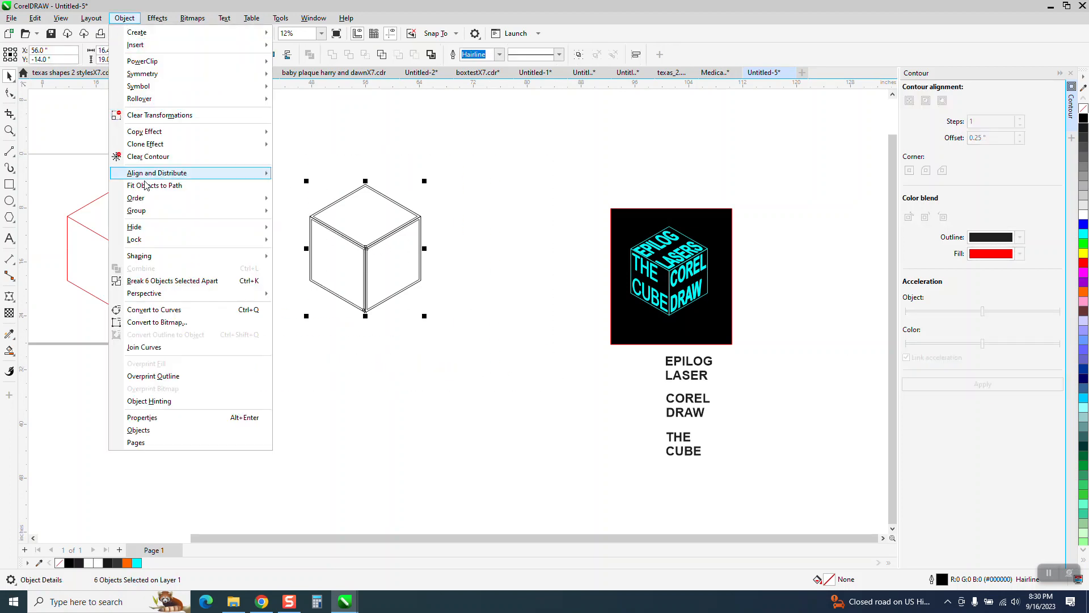
left_click(178, 281)
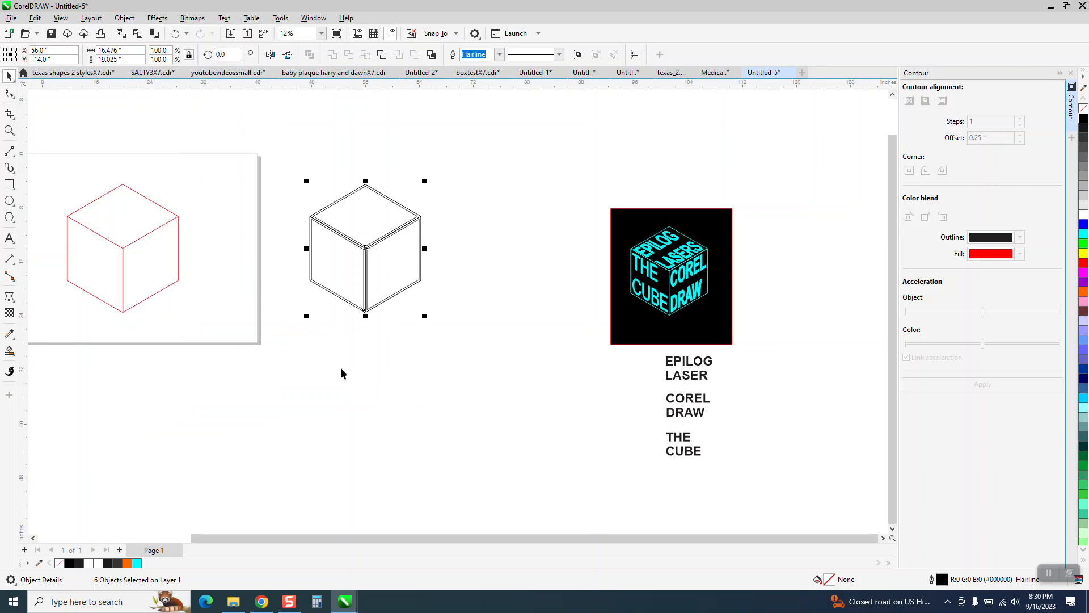
Move the inner contour shapes of the right, top and left faces out to the right of the outlined cube.
left_click(392, 287)
left_click(417, 245)
left_click_drag(400, 262, 482, 261)
left_click(390, 215)
left_click_drag(390, 216, 471, 215)
left_click_drag(367, 259, 561, 265)
left_click(475, 264)
left_click_drag(349, 274, 510, 274)
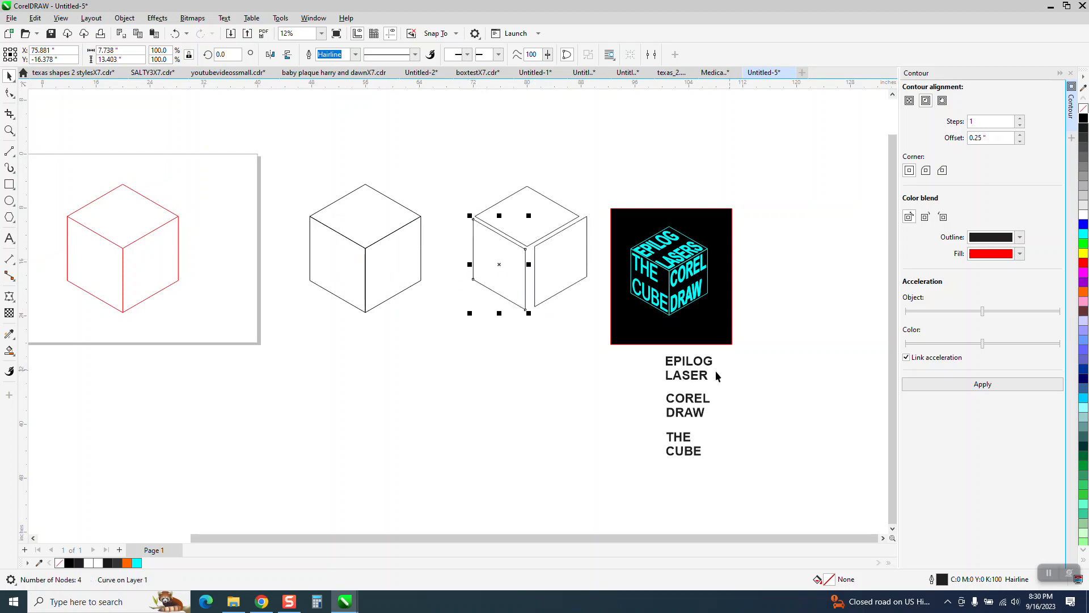
Place the EPILOG LASER text on the top face of the separated inner shapes.
left_click_drag(707, 375, 547, 234)
left_click(9, 131)
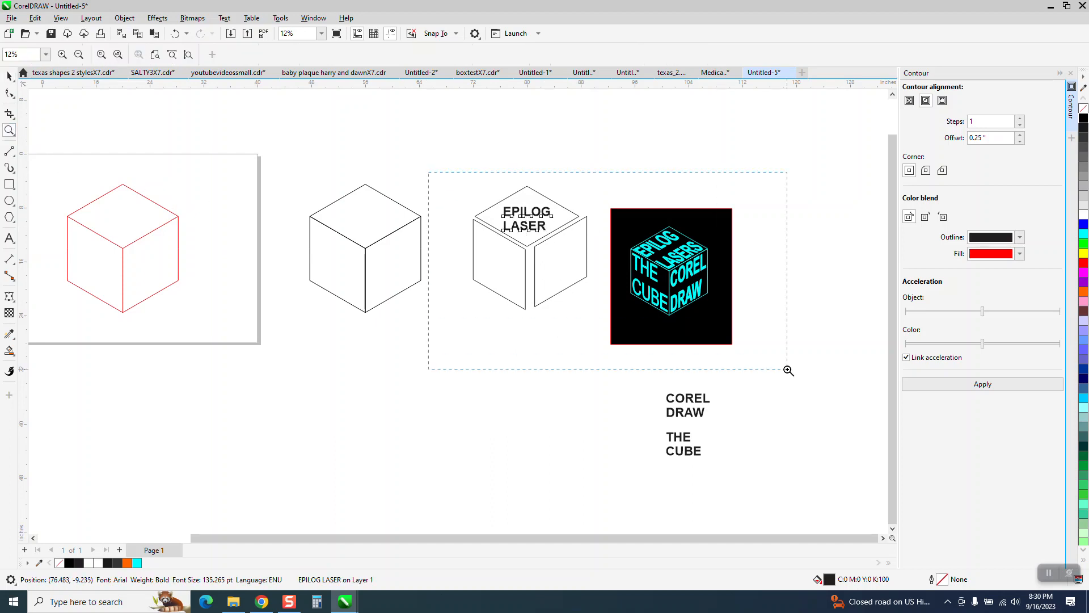
left_click_drag(789, 370, 789, 370)
left_click(10, 75)
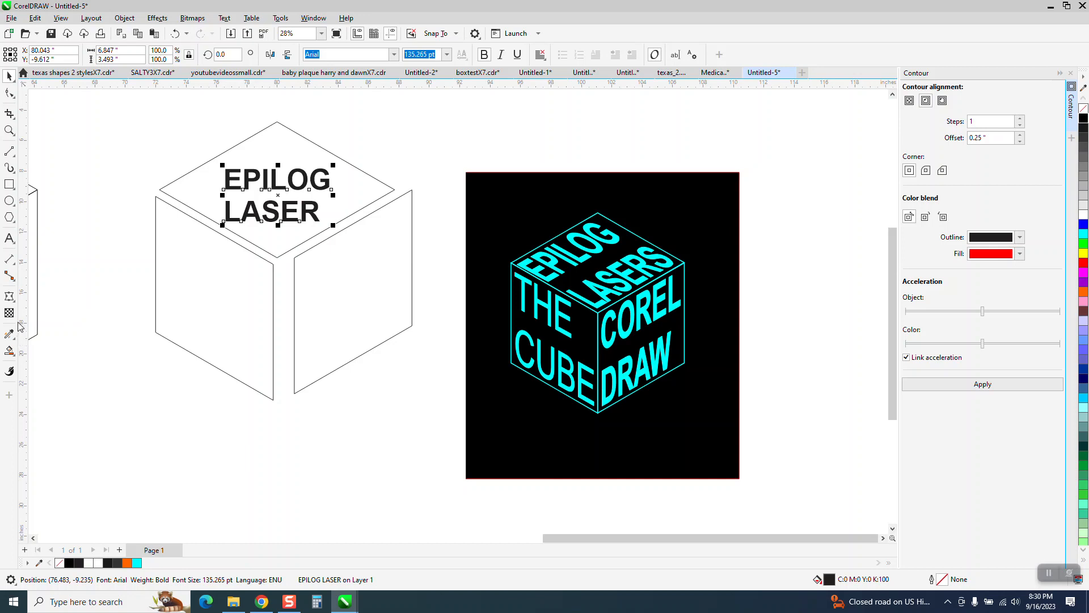
Start an envelope on the EPILOG LASER text and delete its side midpoint nodes, leaving only the four corner nodes.
left_click(12, 299)
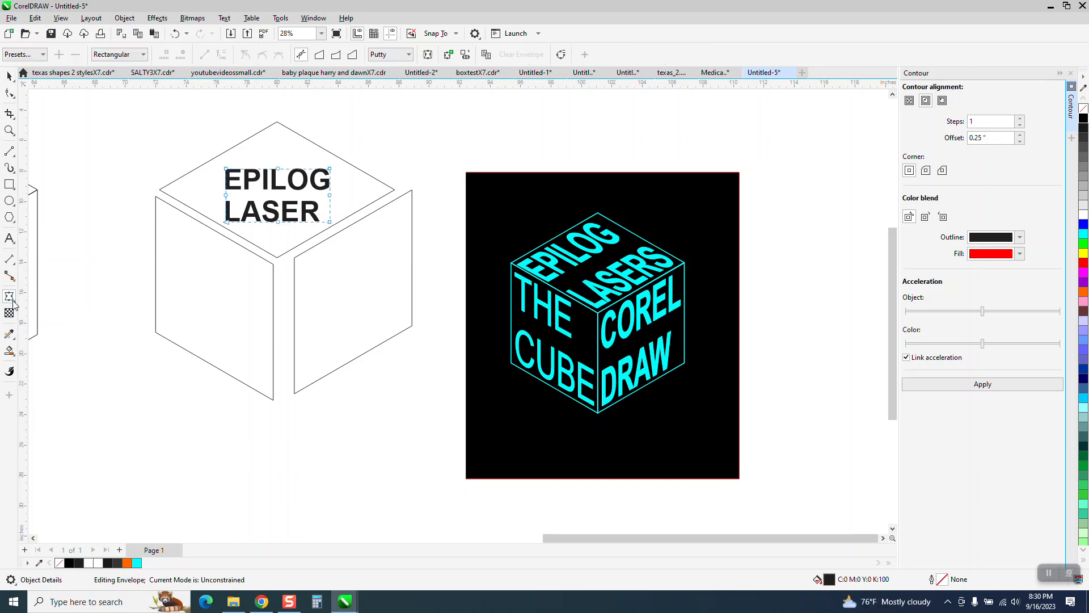
left_click(9, 131)
left_click_drag(165, 141, 582, 318)
left_click(9, 297)
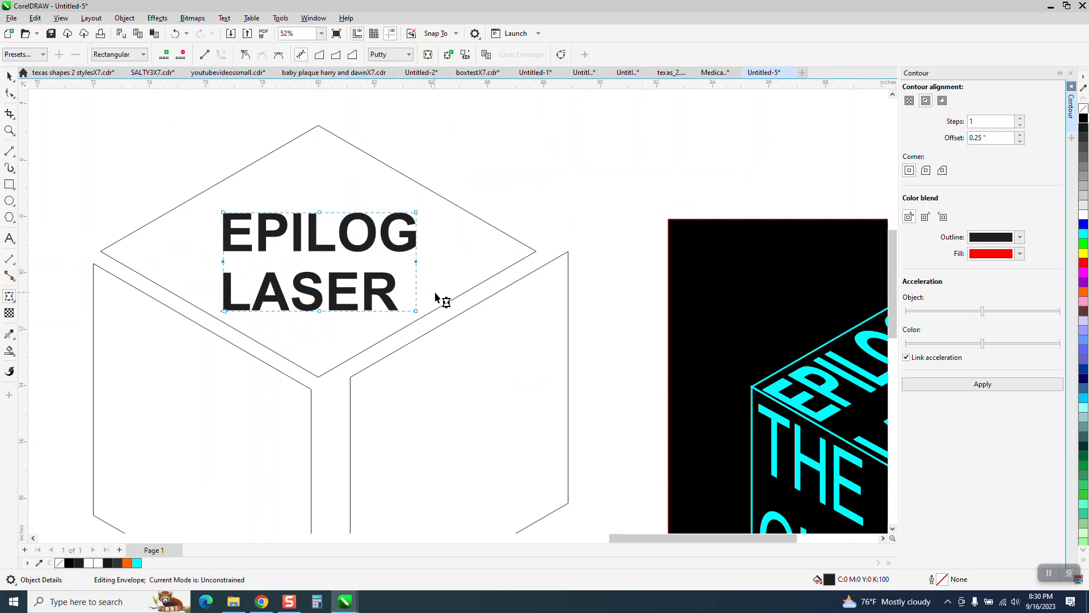
key("Delete")
left_click_drag(348, 321, 348, 324)
key("Delete")
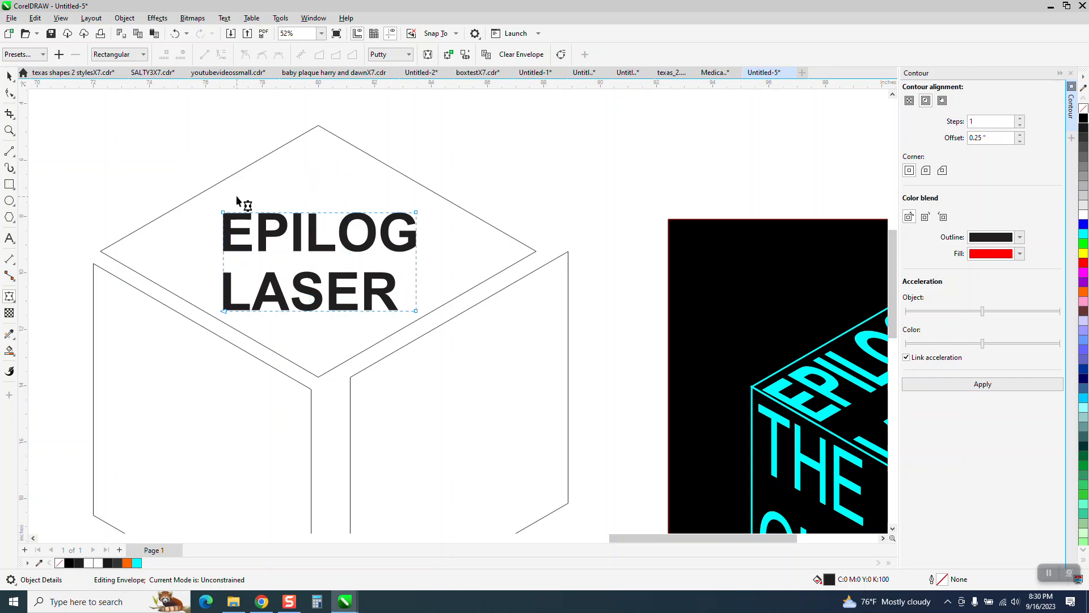
Convert all segments between the EPILOG LASER envelope's four corner nodes to straight lines.
left_click_drag(198, 169, 449, 353)
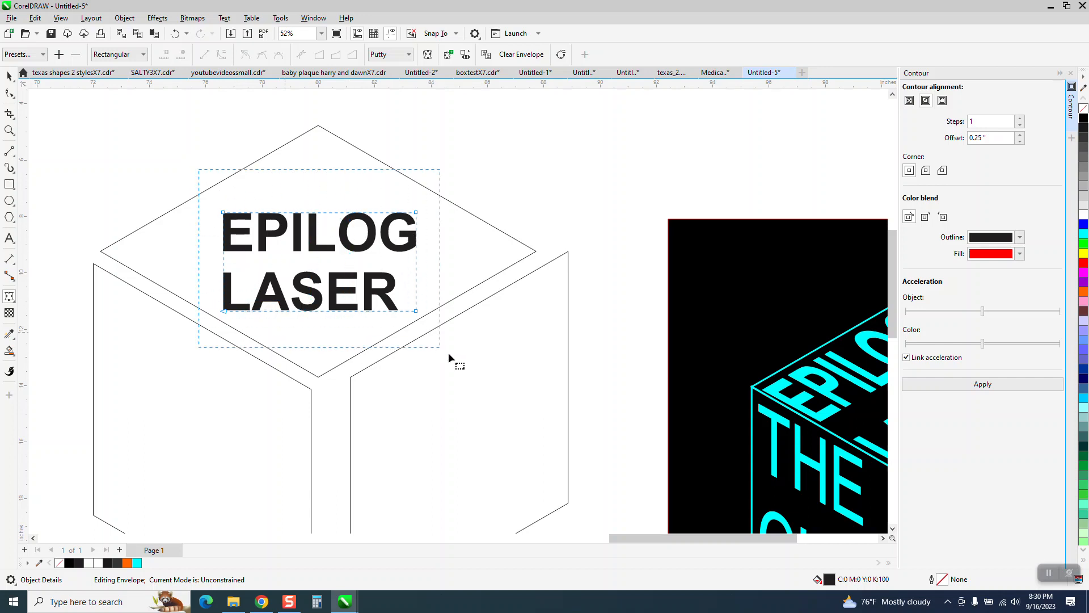
right_click(417, 313)
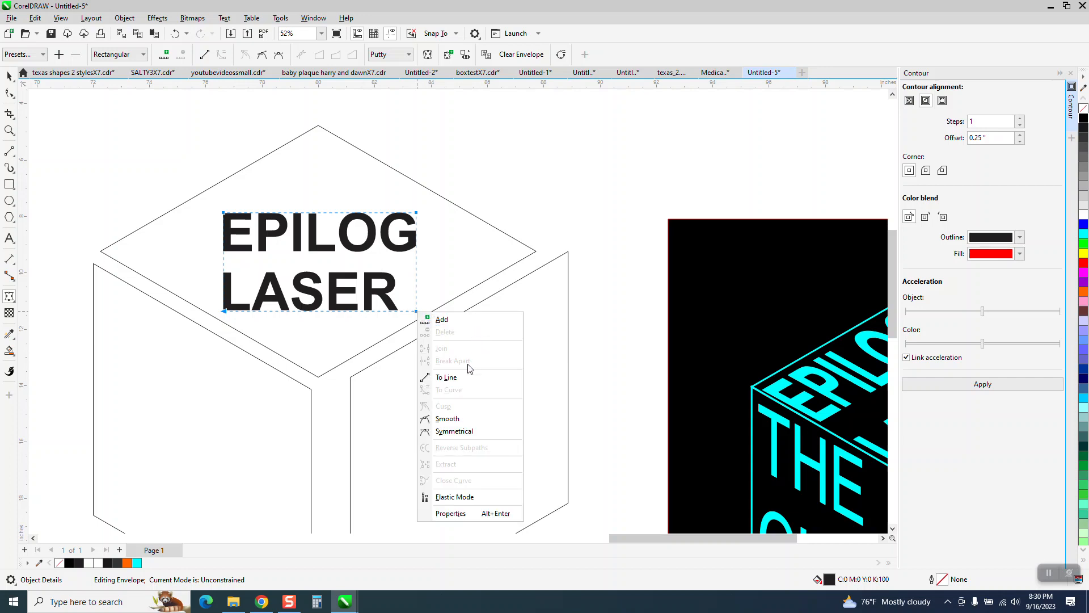
left_click(458, 378)
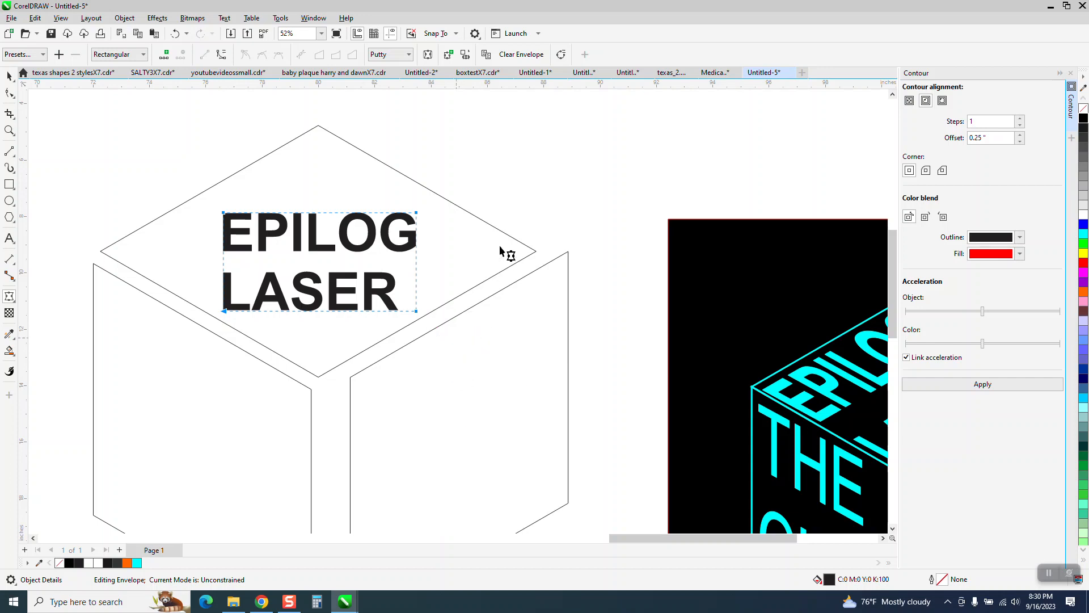
Fit the EPILOG LASER text to the top face by snapping its four envelope corners to the face's corners.
left_click_drag(223, 214, 101, 252)
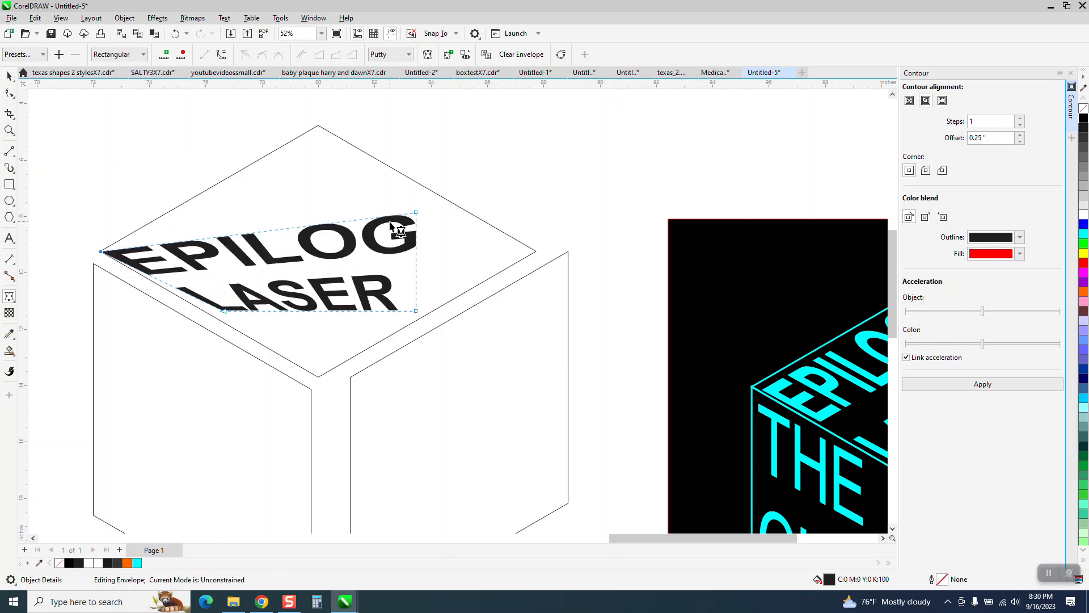
left_click_drag(417, 214, 318, 125)
left_click_drag(414, 311, 536, 251)
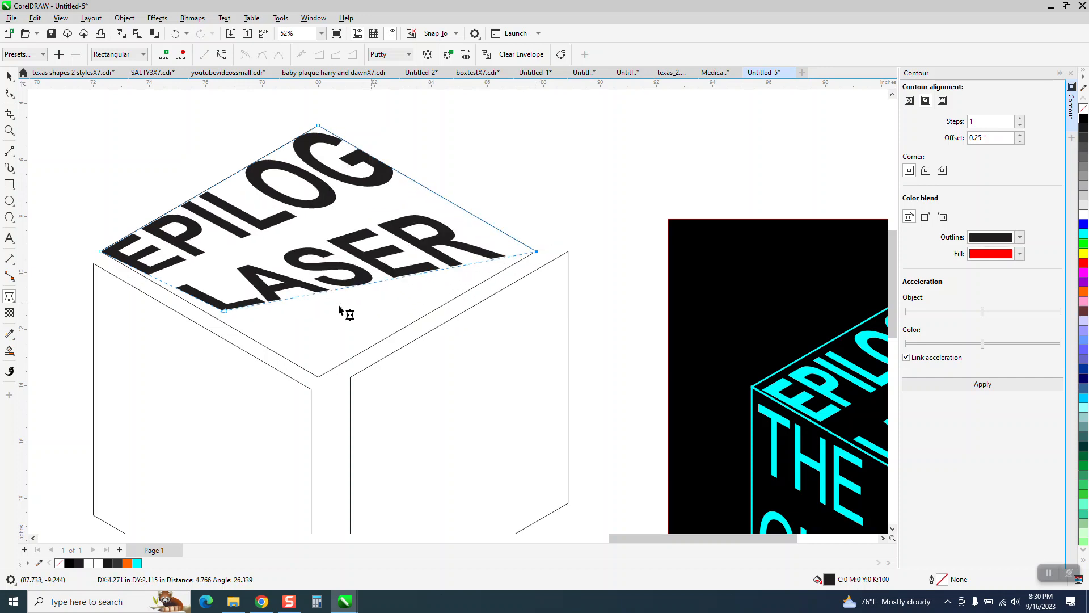
left_click_drag(224, 311, 318, 376)
Place the COREL DRAW text on the left face of the separated inner shapes.
scroll(228, 256, "down", 1)
scroll(229, 257, "down", 2)
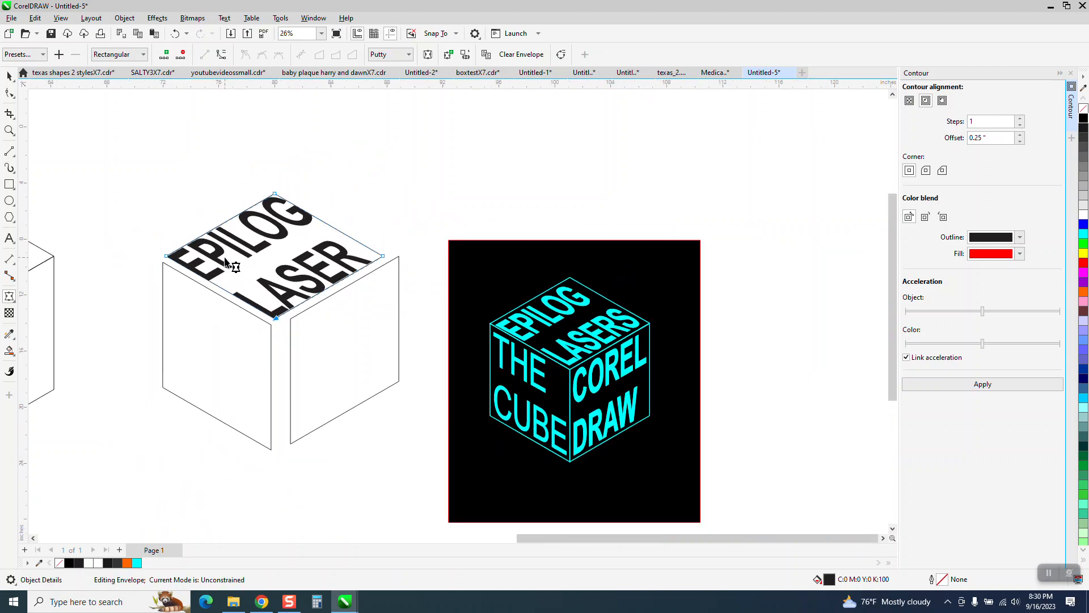
scroll(355, 323, "down", 1)
scroll(310, 305, "down", 1)
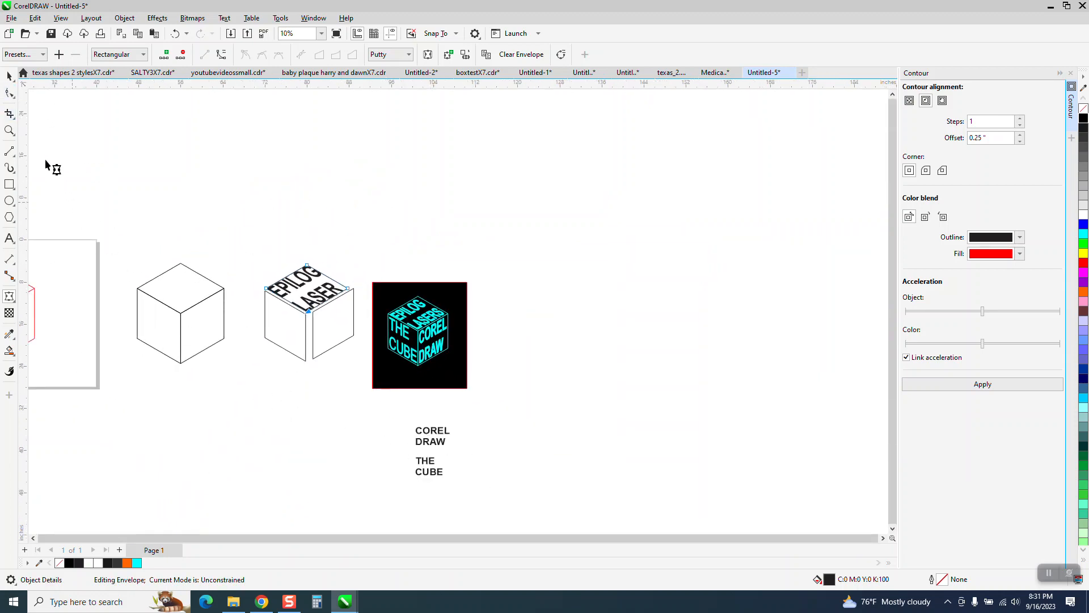
left_click(8, 81)
mouse_move(443, 439)
left_mouse_down()
mouse_move(295, 385)
mouse_move(287, 336)
left_mouse_up()
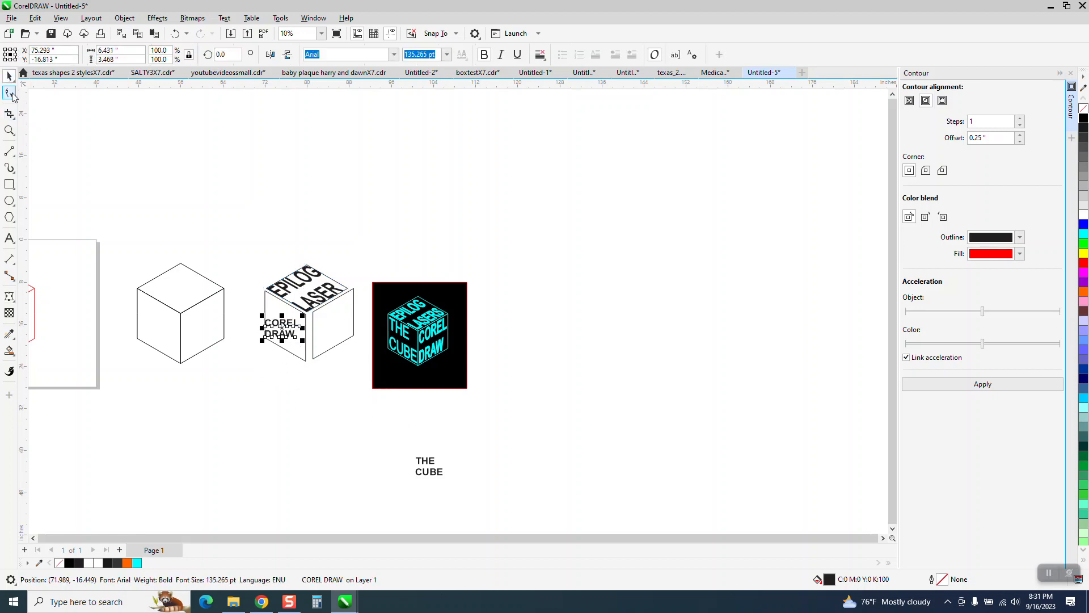
Start an envelope on the COREL DRAW text and delete its side midpoint nodes, leaving only the four corner nodes.
left_click(10, 130)
left_click_drag(206, 244, 499, 451)
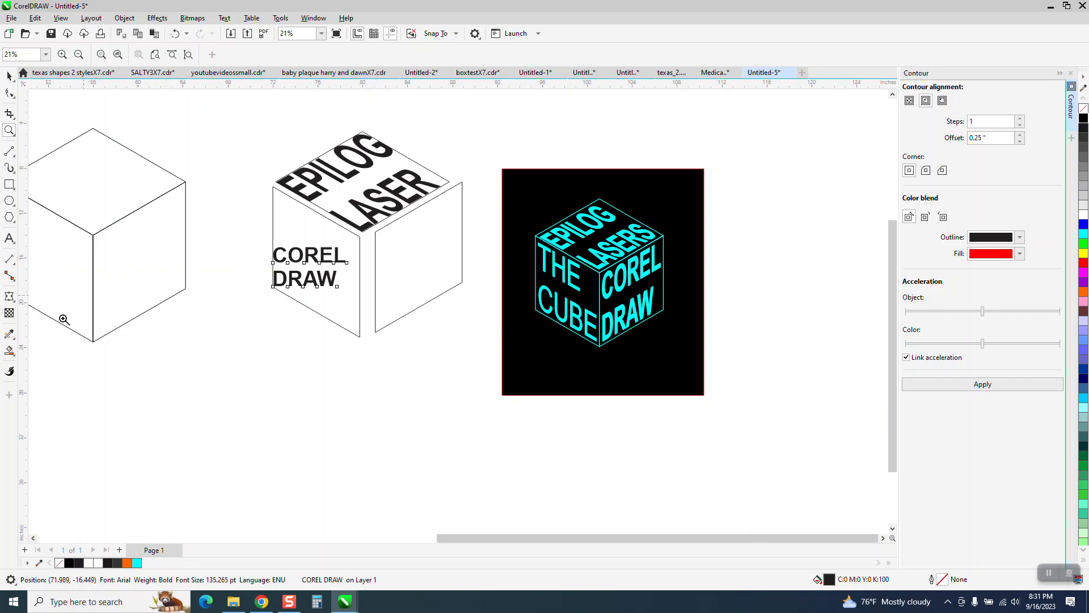
left_click(10, 298)
left_click_drag(256, 258, 359, 272)
key("Delete")
left_click_drag(302, 242, 314, 299)
key("Delete")
Convert all segments of the COREL DRAW envelope to straight lines.
left_click_drag(259, 235, 382, 316)
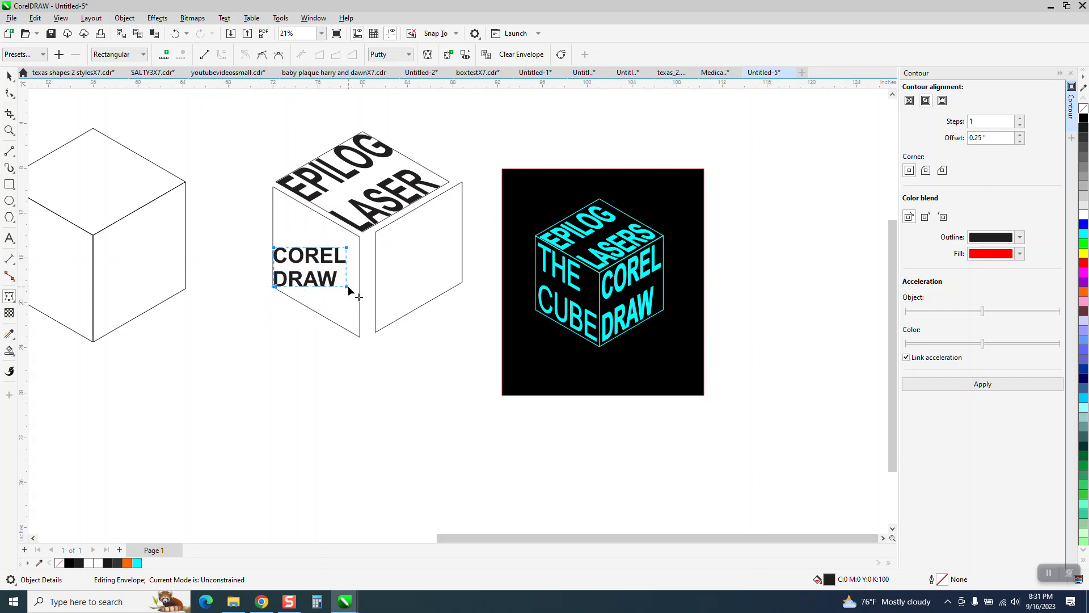
right_click(349, 288)
left_click(372, 353)
Fit the COREL DRAW text to the left face by snapping its four envelope corners to the face's corners.
left_click(10, 130)
left_click(363, 284)
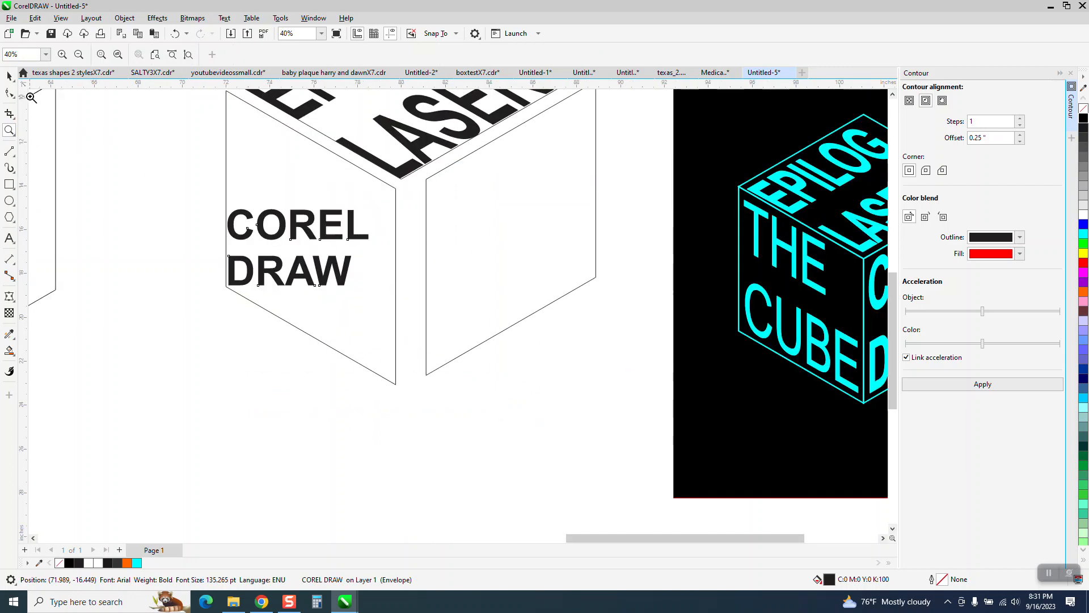
left_click(13, 93)
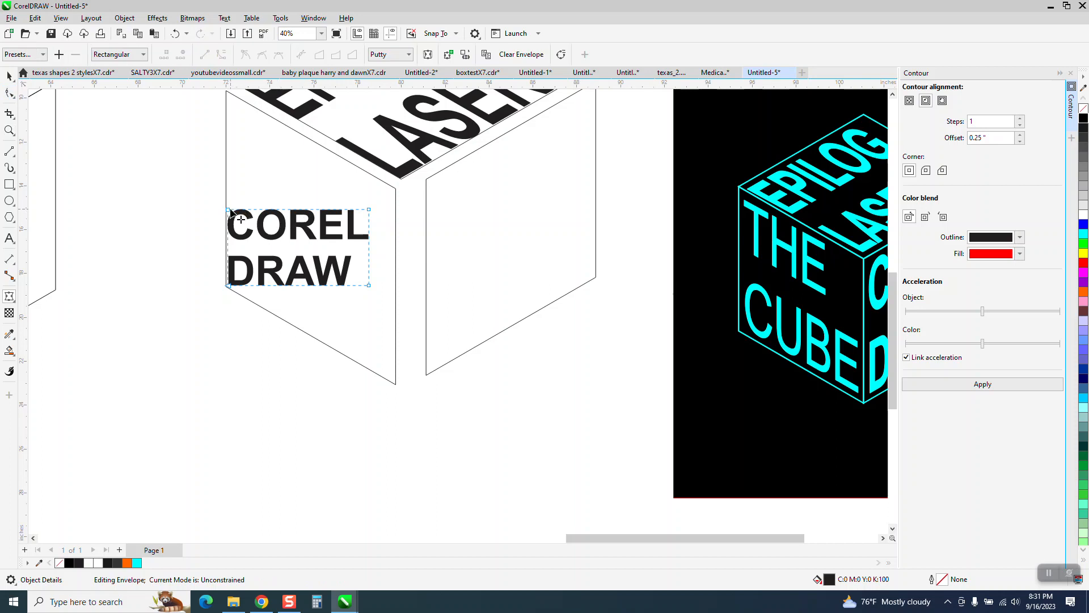
left_click_drag(229, 211, 224, 153)
left_click_drag(368, 272, 396, 252)
left_click_drag(368, 348, 396, 448)
mouse_move(228, 352)
left_mouse_down()
mouse_move(262, 349)
mouse_move(226, 352)
left_mouse_up()
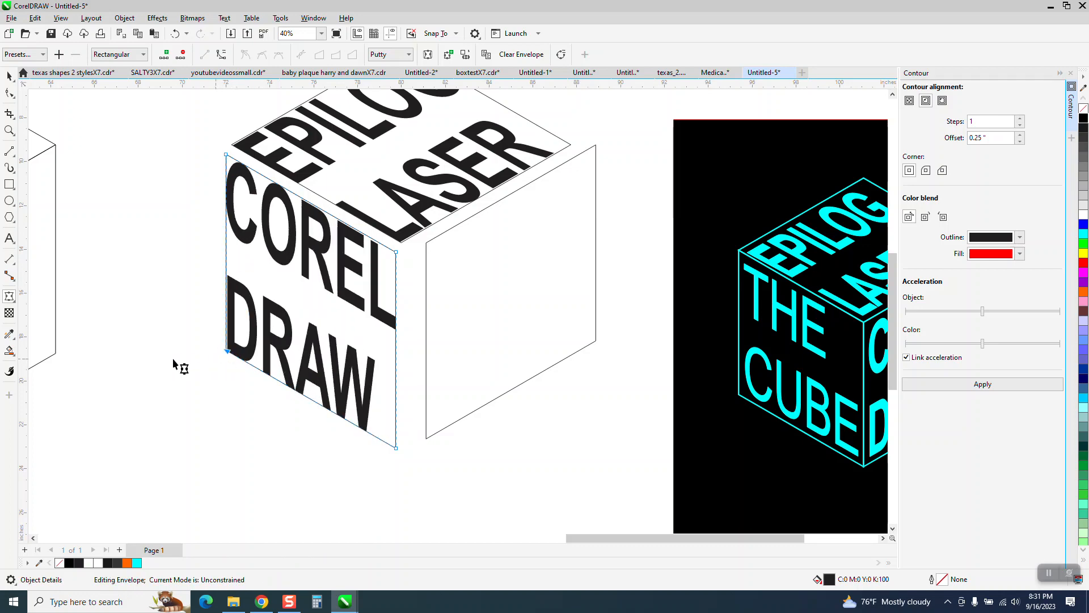
Place the THE CUBE text on the right face of the separated inner shapes.
scroll(118, 361, "down", 2)
scroll(118, 361, "down", 3)
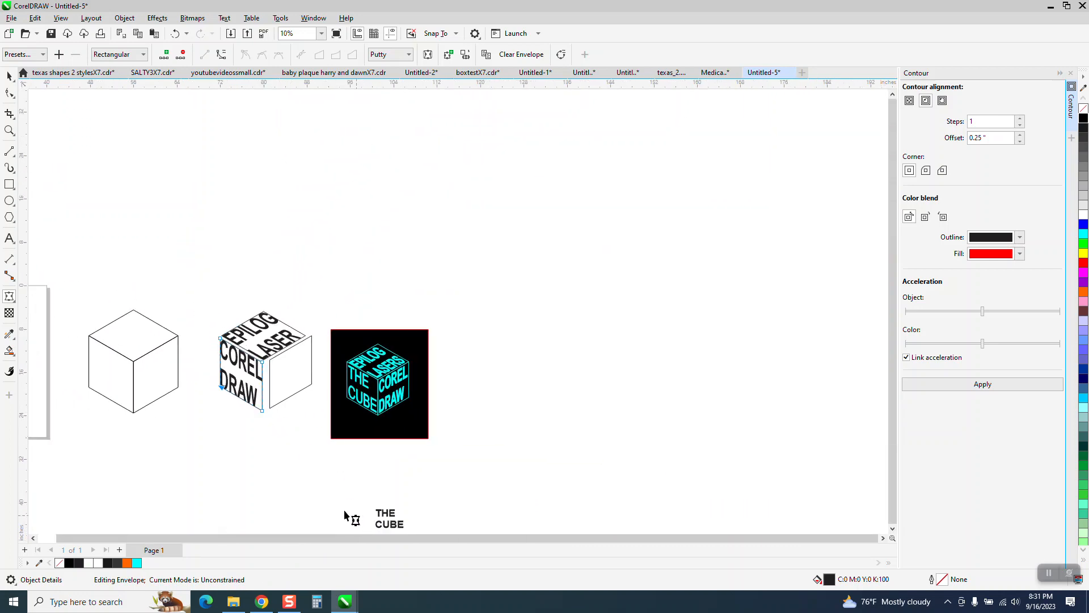
left_click(9, 76)
left_click(389, 516)
left_click_drag(390, 517, 303, 375)
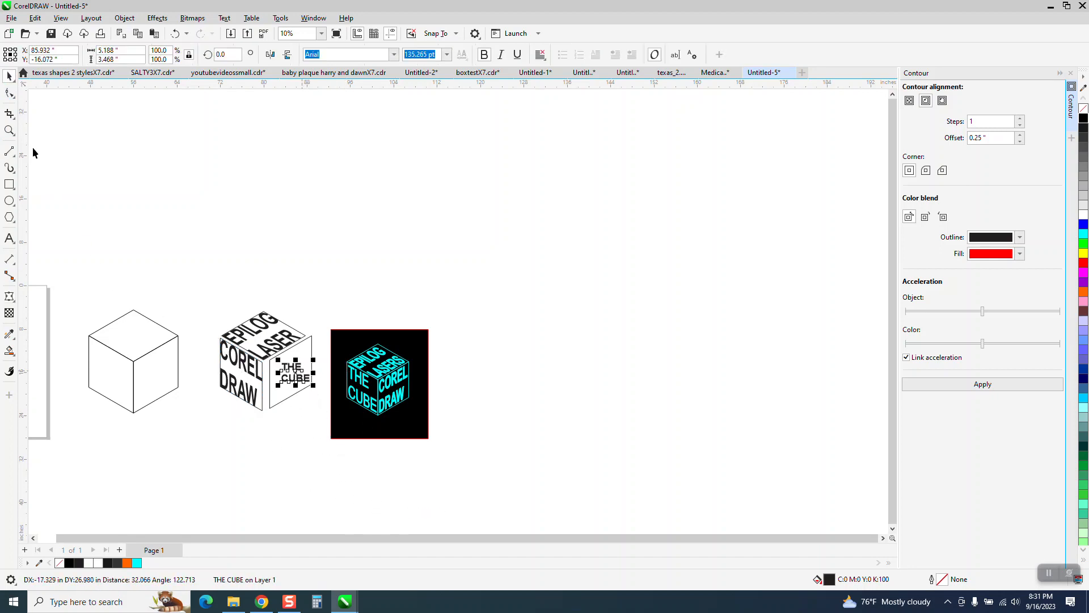
Start an envelope on the THE CUBE text and delete its side midpoint nodes, keeping only the four corner nodes.
left_click(9, 131)
left_click_drag(209, 335, 529, 490)
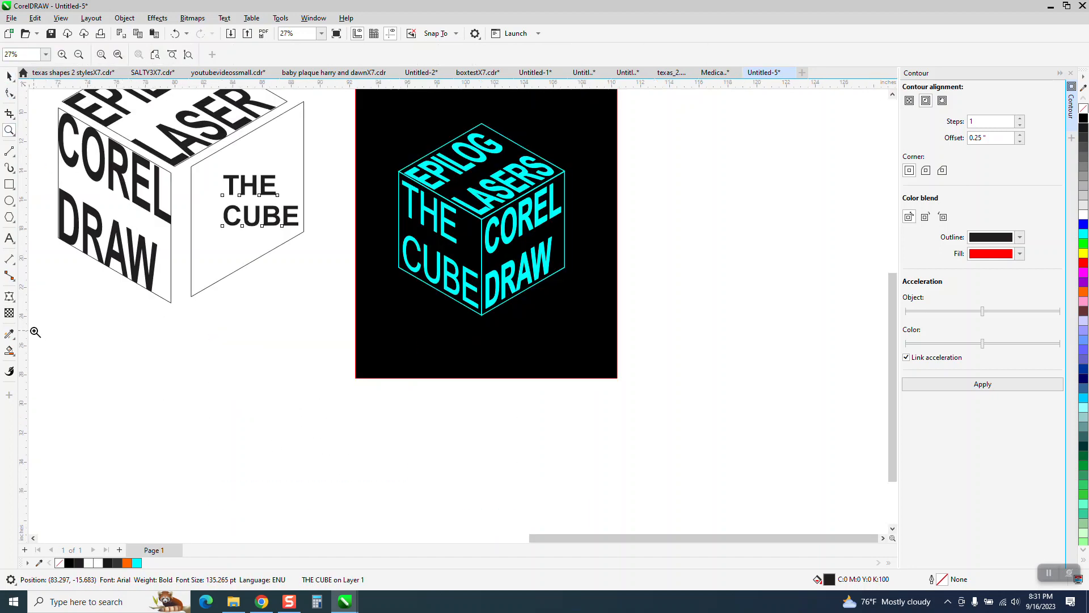
left_click(9, 296)
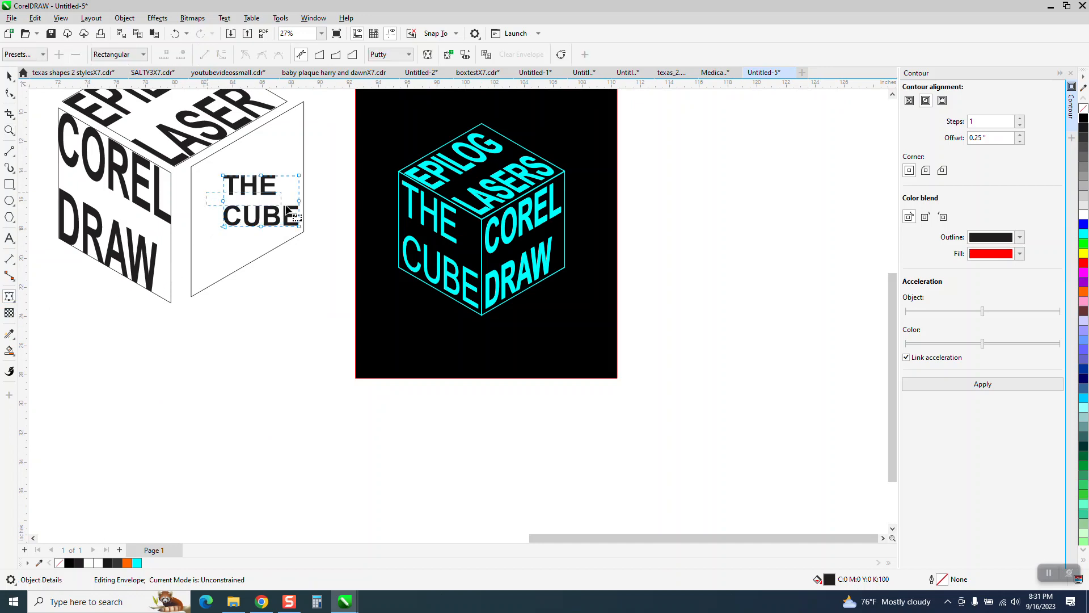
left_click_drag(335, 208, 337, 209)
key("Delete")
left_click_drag(256, 157, 312, 276)
key("Delete")
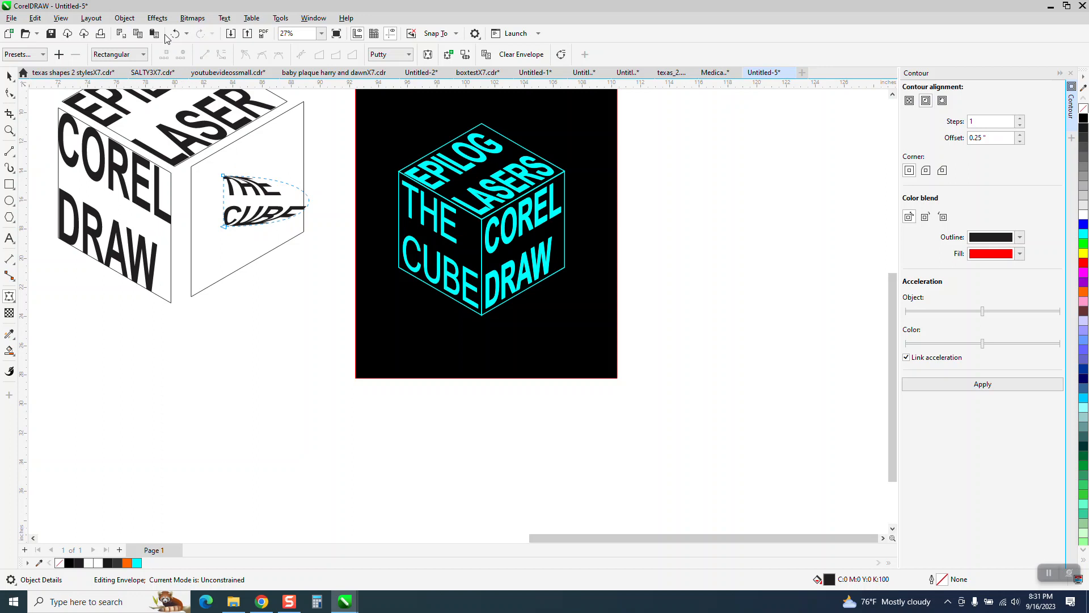
left_click(175, 34)
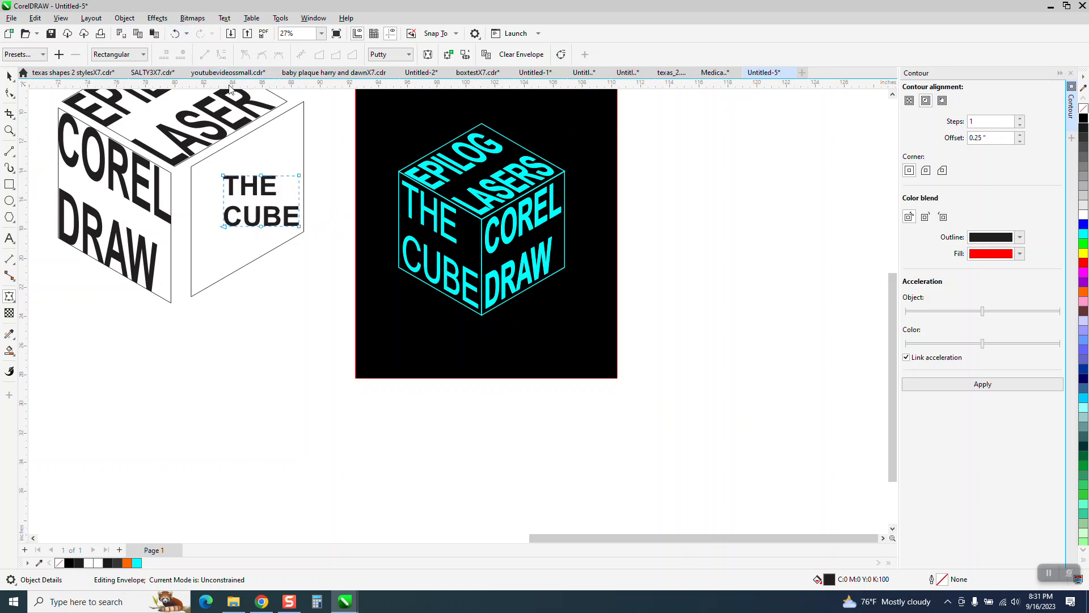
left_click_drag(269, 243, 280, 254)
key("Delete")
left_click_drag(225, 176, 202, 172)
left_click_drag(193, 167, 193, 168)
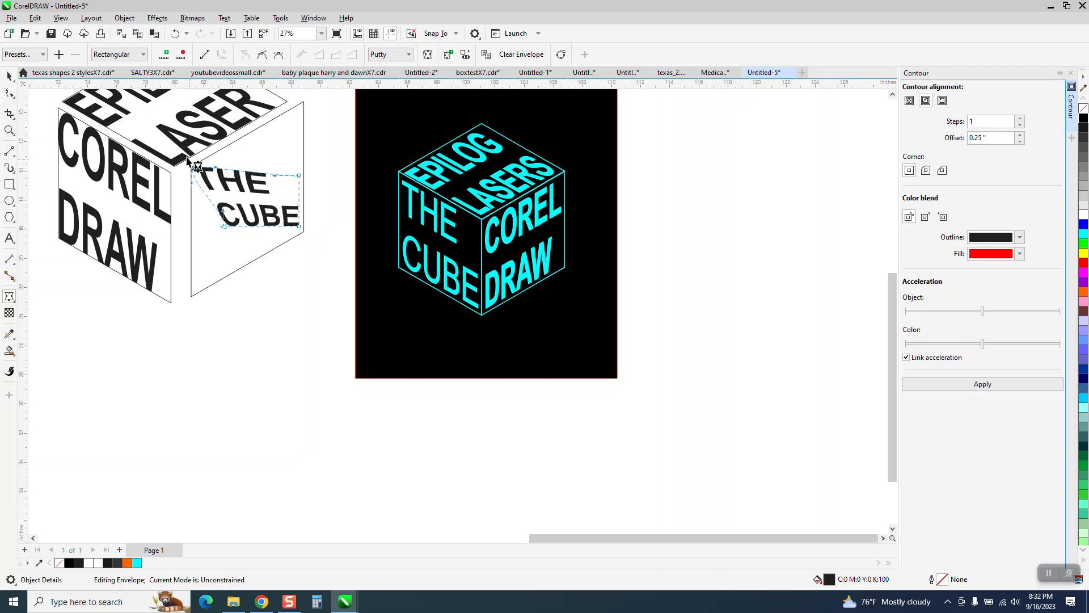
left_click_drag(300, 176, 304, 102)
left_click(178, 34)
left_click(178, 34)
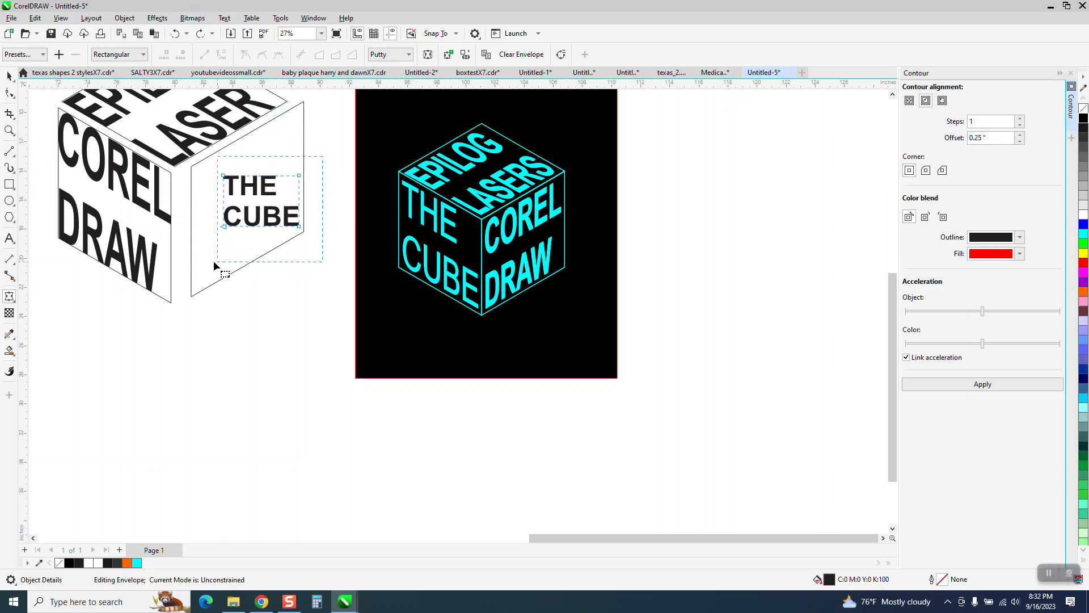
Convert all segments of the THE CUBE envelope to straight lines.
right_click(297, 228)
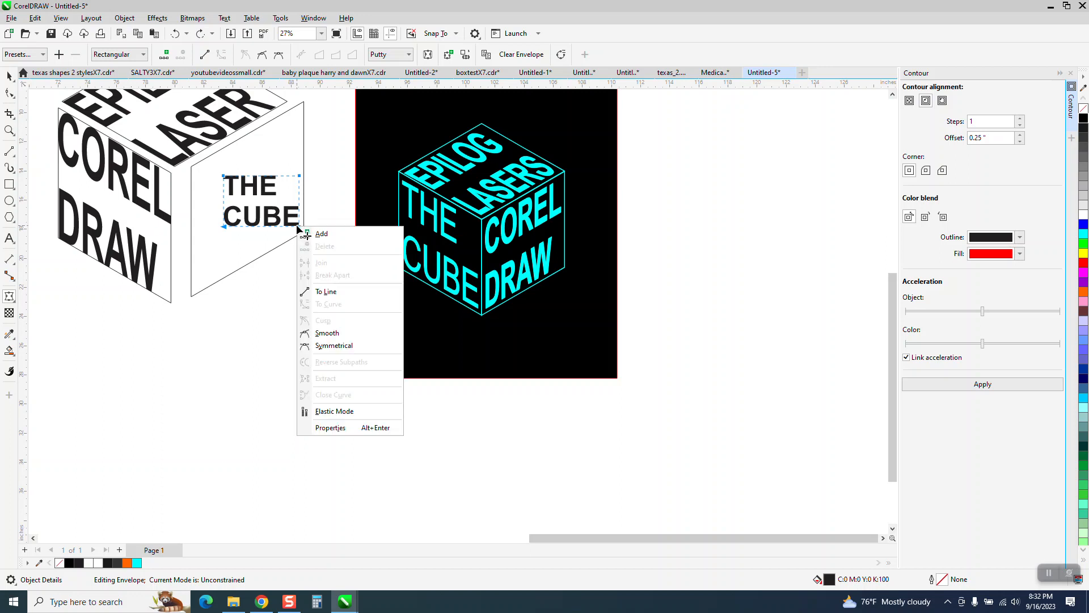
left_click(335, 302)
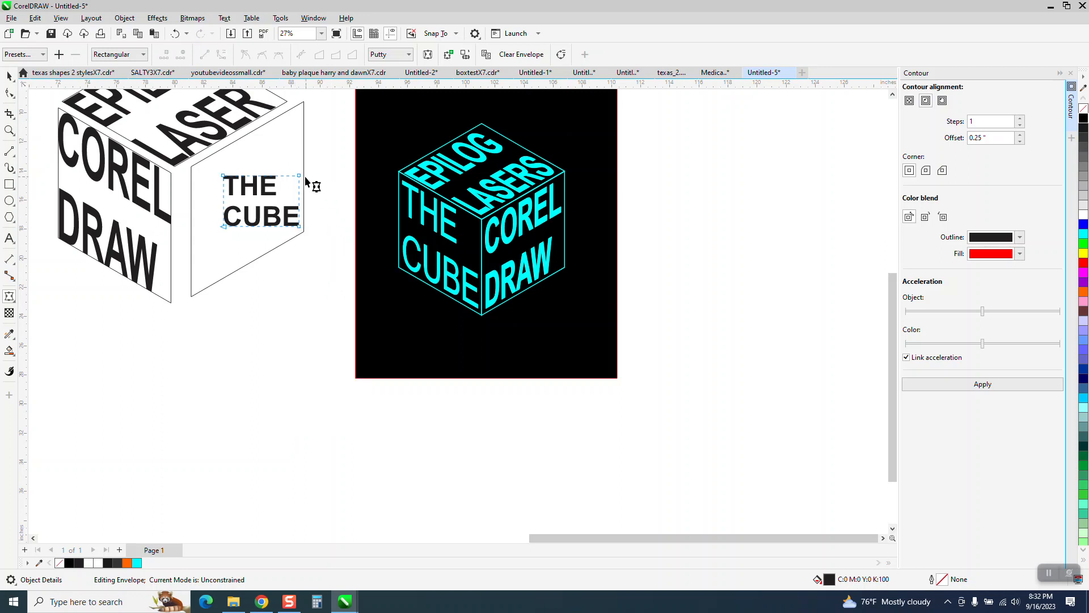
Try to fit the THE CUBE text to the right face by snapping its envelope corners to the face's corners.
left_click_drag(299, 175, 304, 102)
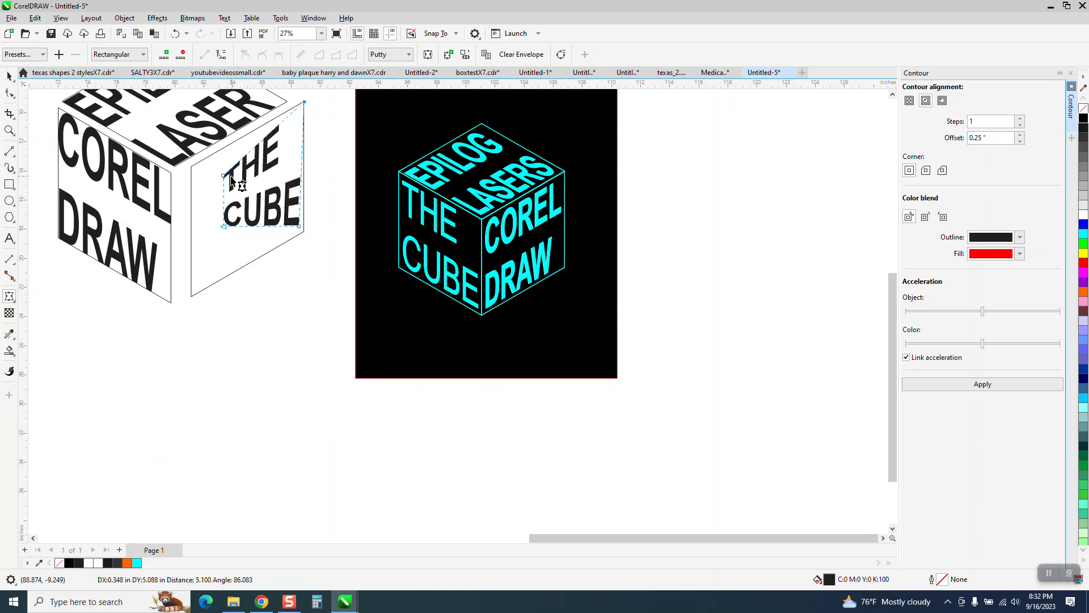
left_click_drag(223, 176, 192, 167)
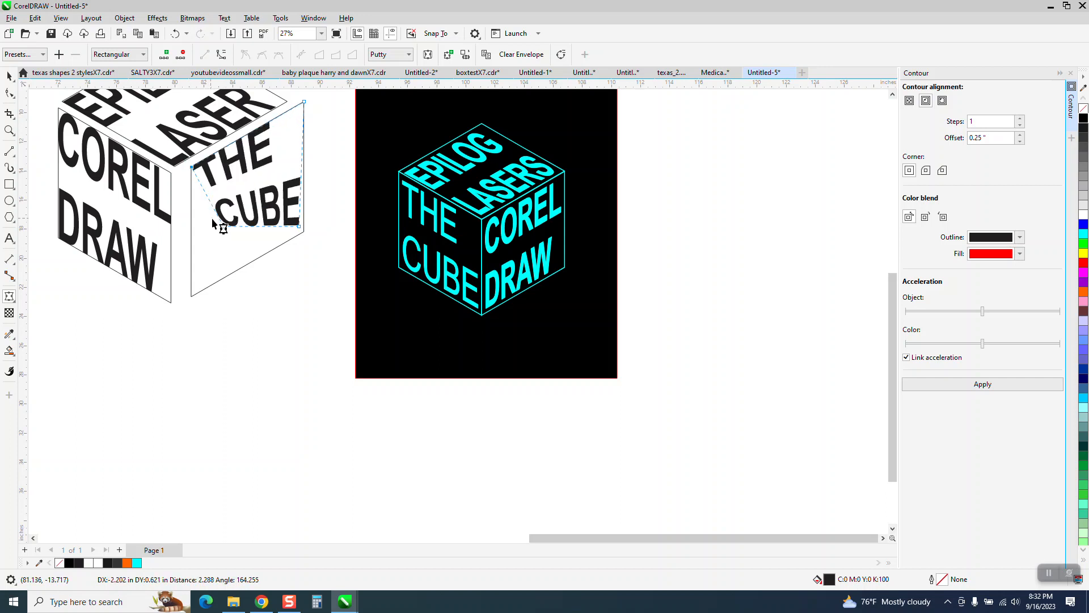
left_click_drag(214, 225, 192, 295)
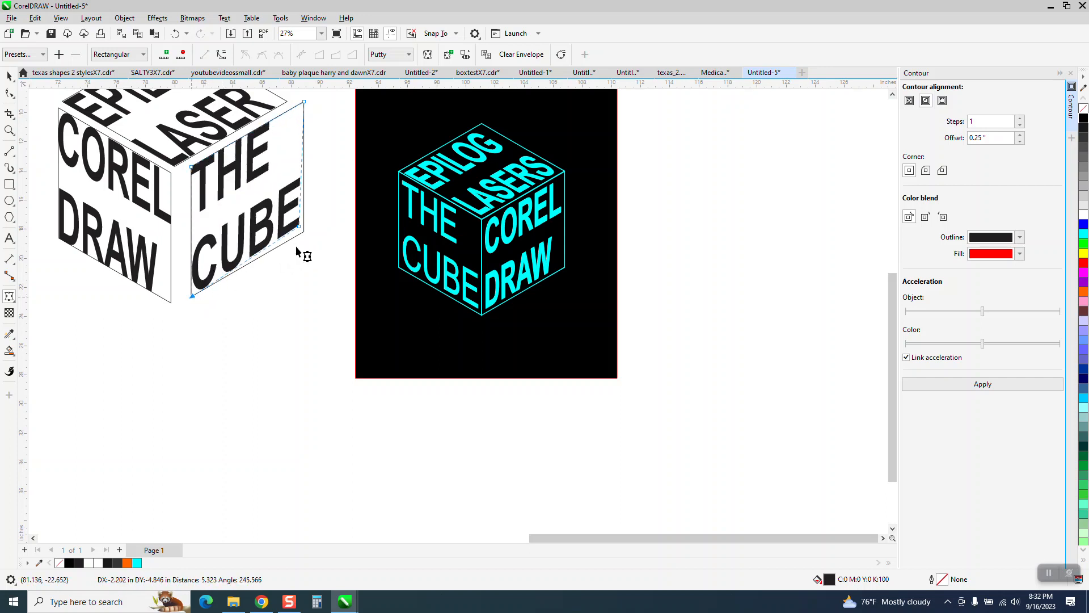
scroll(365, 280, "down", 1)
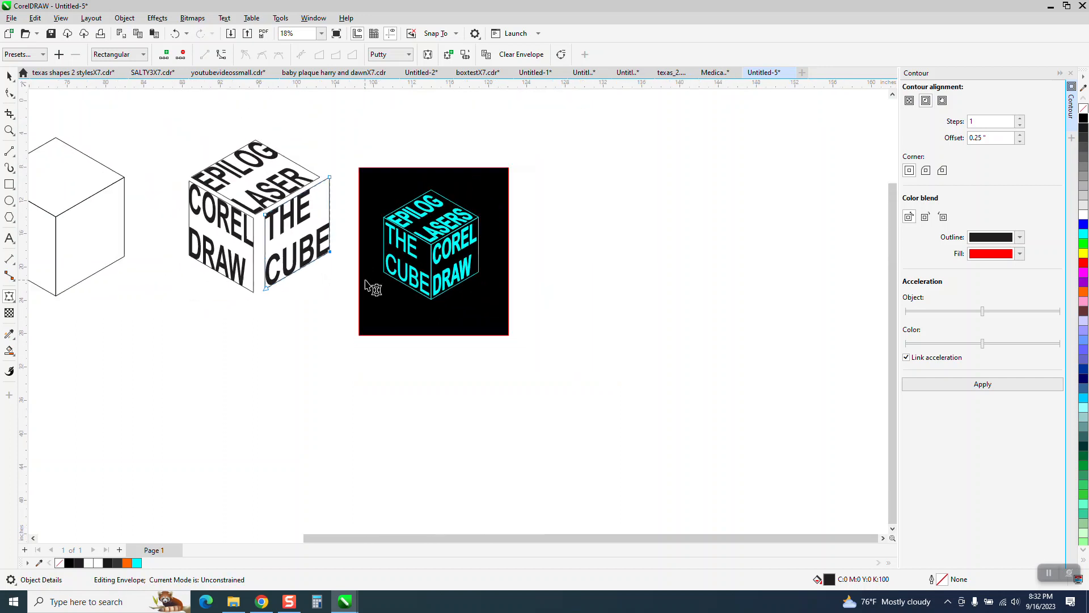
scroll(164, 286, "down", 1)
left_click(9, 76)
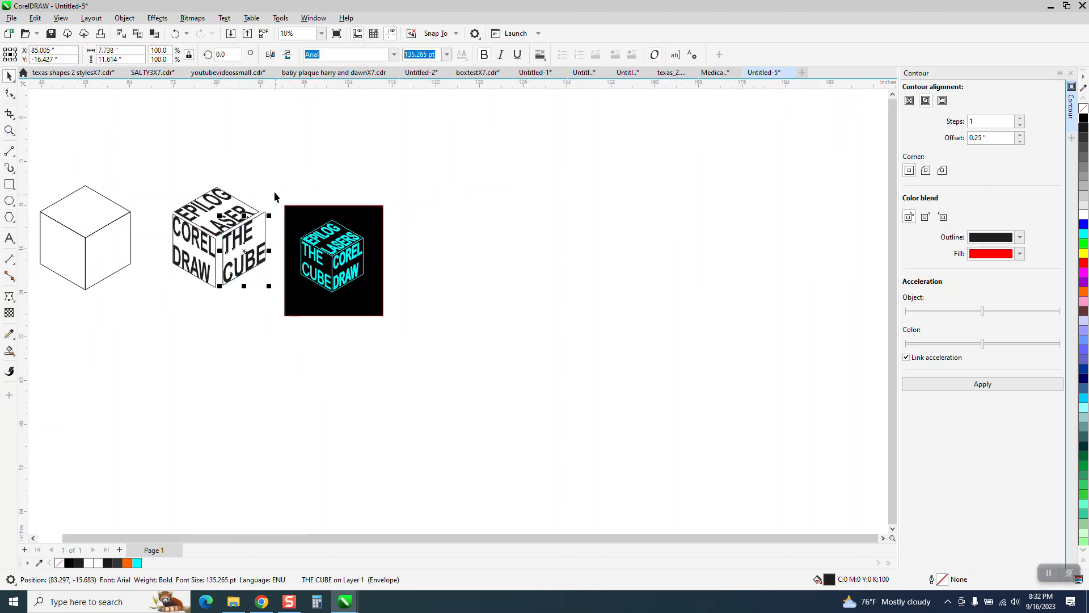
Undo the corner moves of the THE CUBE envelope so the text is undistorted again.
left_click(176, 34)
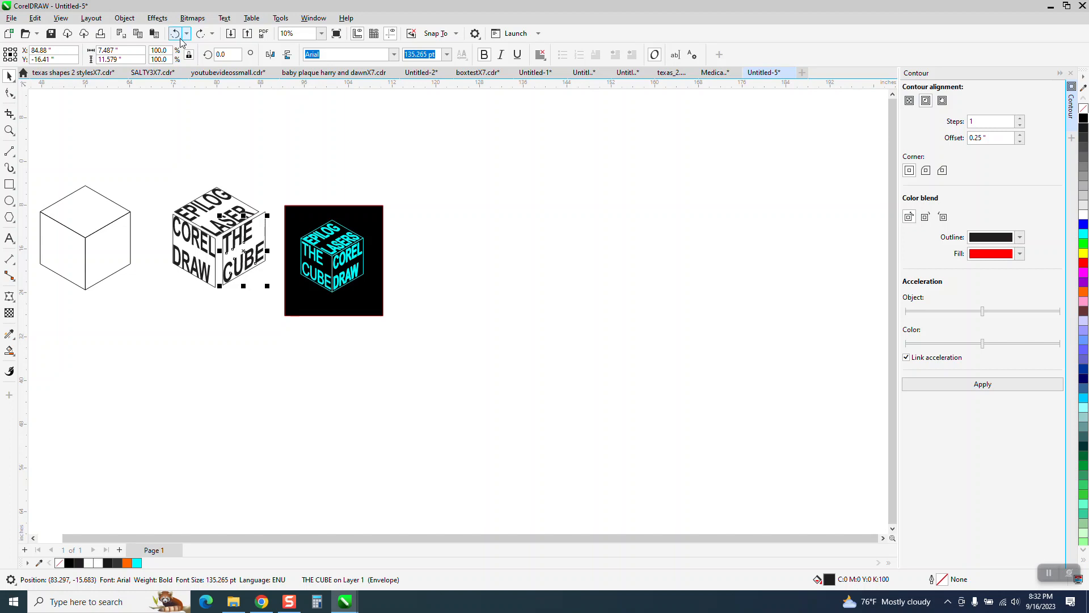
left_click(179, 38)
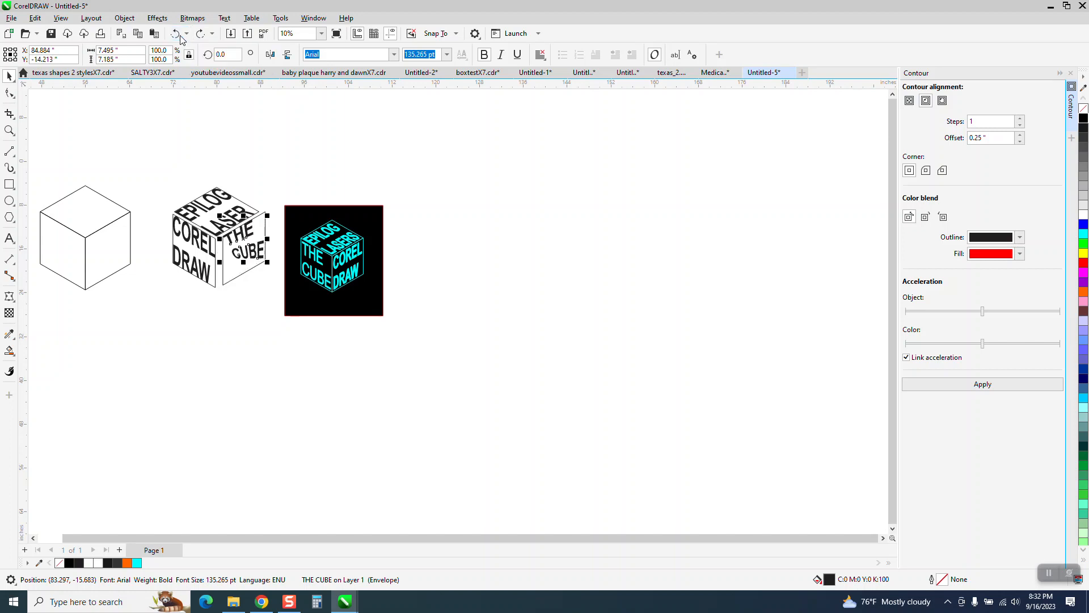
left_click(9, 130)
left_click_drag(177, 171, 399, 343)
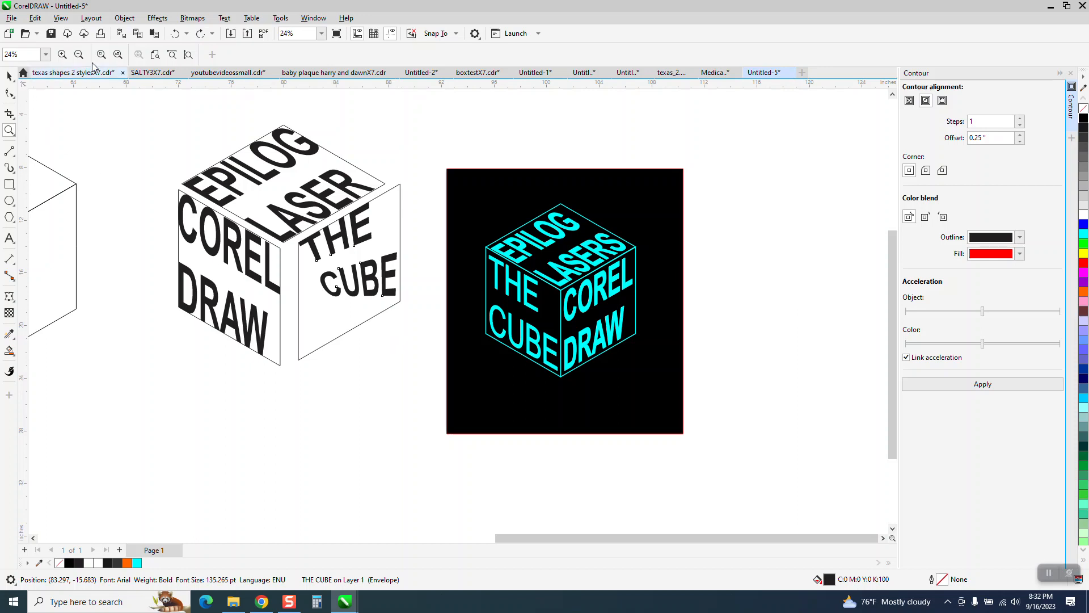
left_click(176, 34)
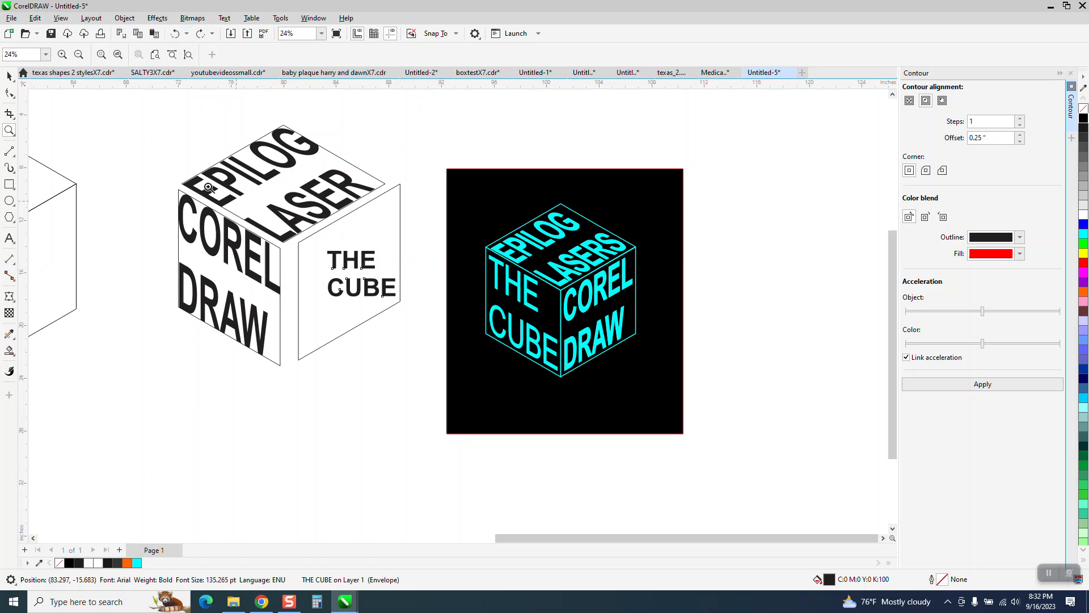
Move the THE CUBE text below the lettered cube and delete the cube's inner right face shape.
left_click(9, 75)
left_click(380, 282)
left_click_drag(368, 265, 379, 407)
left_click(378, 314)
key("Delete")
Apply a one-step 0.25" inside contour to the outlined cube's right face and break the contour apart.
scroll(380, 311, "down", 1)
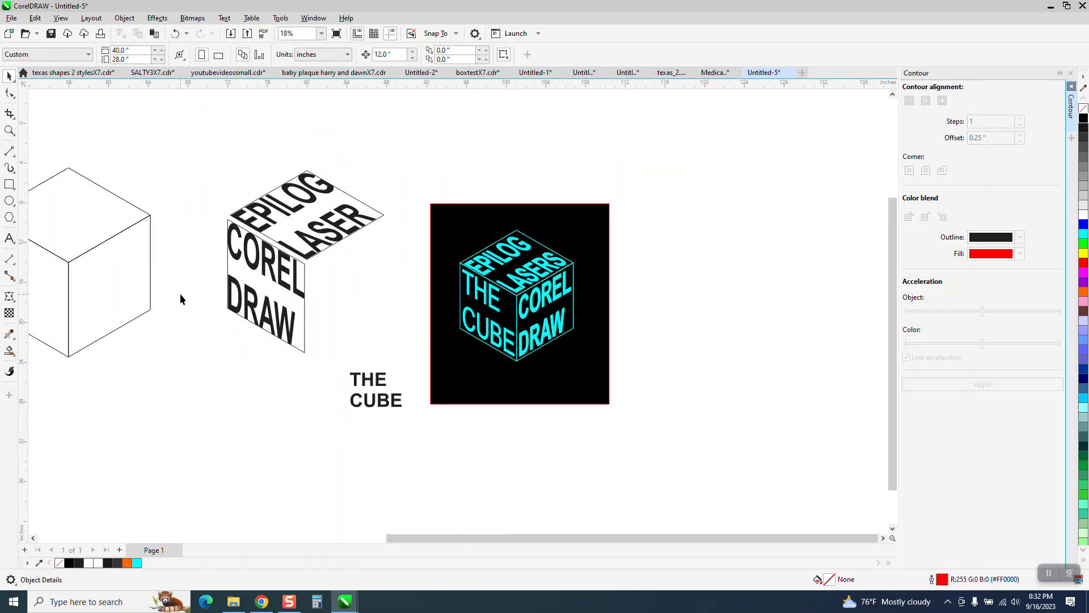
left_click(128, 286)
left_click(983, 384)
left_click(125, 19)
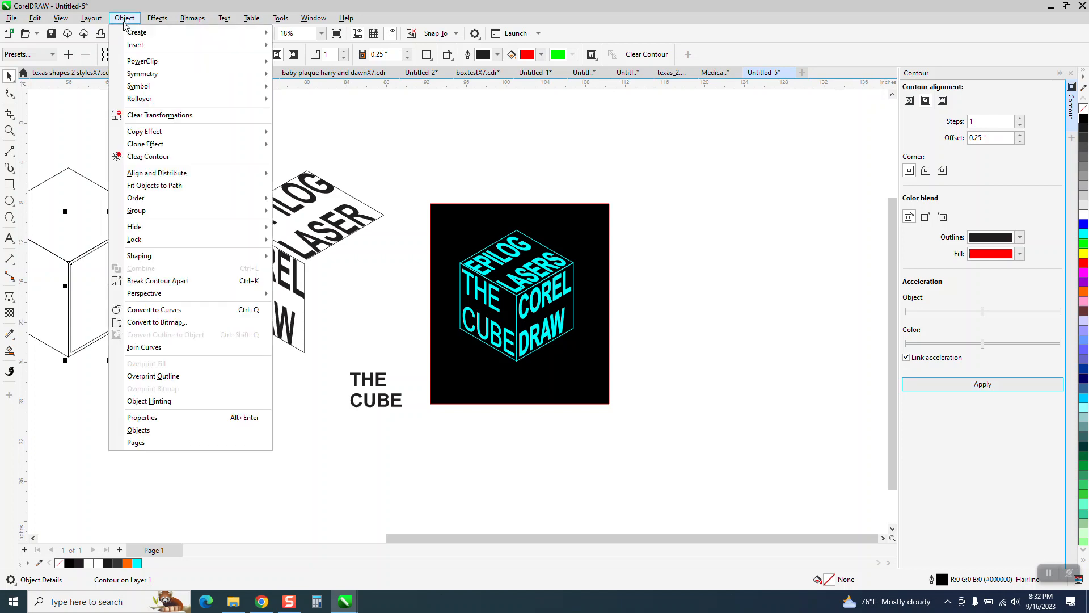
left_click(165, 281)
Move the new inner contour shape over to form the lettered cube's right face and place the THE CUBE text on it.
left_click(156, 149)
left_click(138, 264)
key("Right")
key("Right")
left_click_drag(380, 387, 361, 291)
left_click(9, 130)
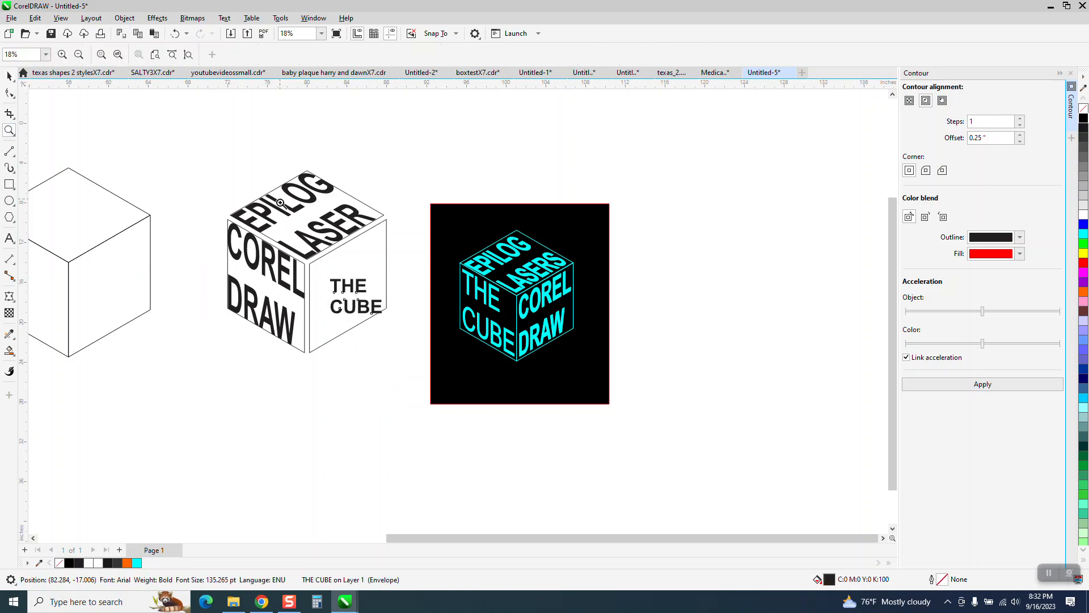
Apply an envelope to the THE CUBE text, reduced to its four corner nodes with straight-line sides.
left_click(315, 315)
left_click(10, 76)
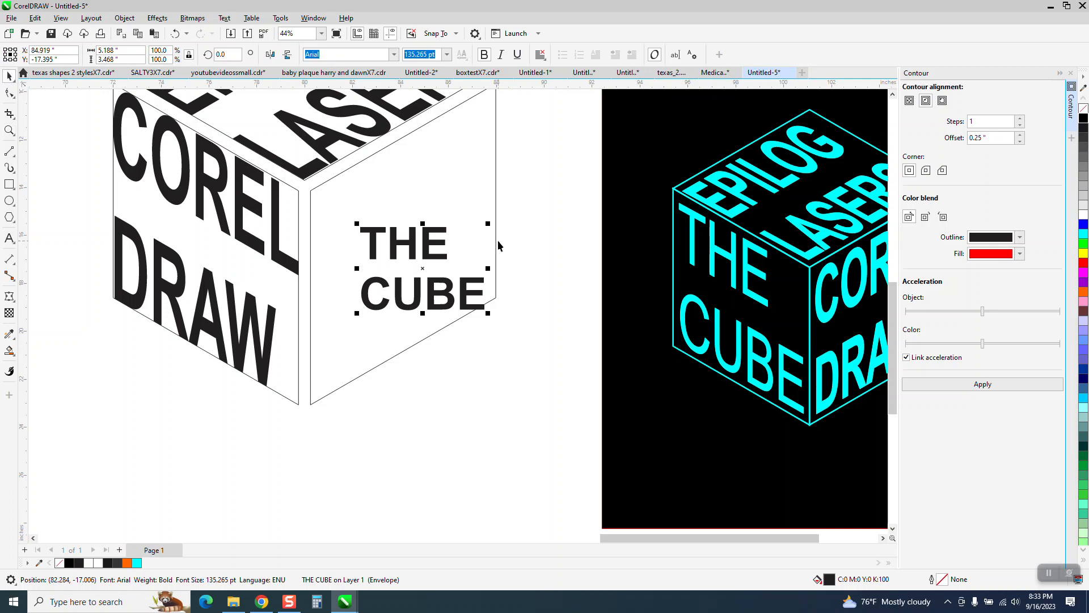
left_click(9, 296)
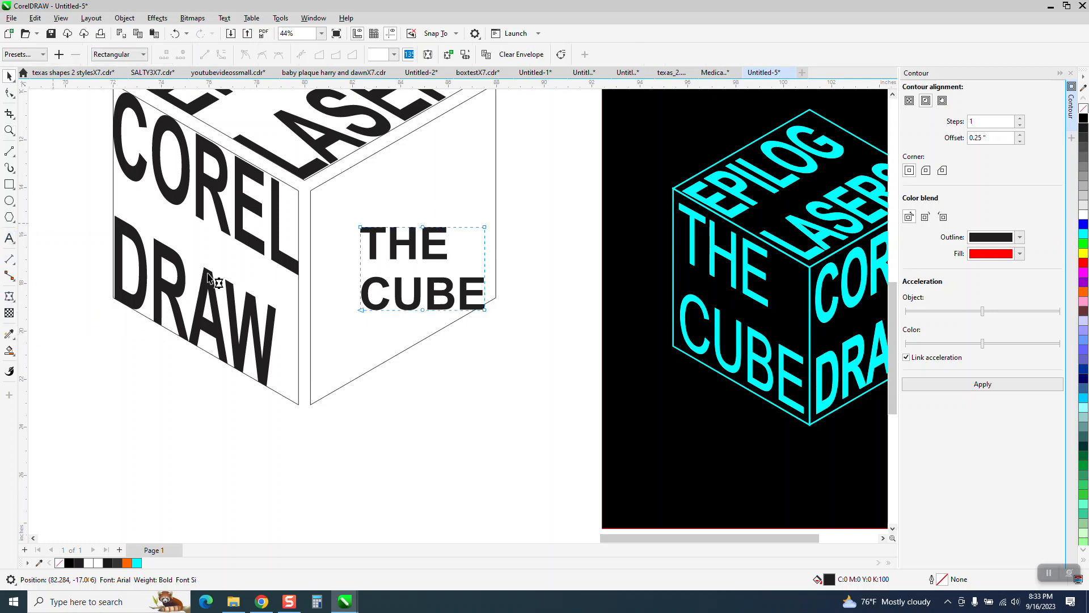
left_click_drag(407, 214, 448, 337)
key("Delete")
left_click_drag(359, 214, 541, 339)
right_click(486, 312)
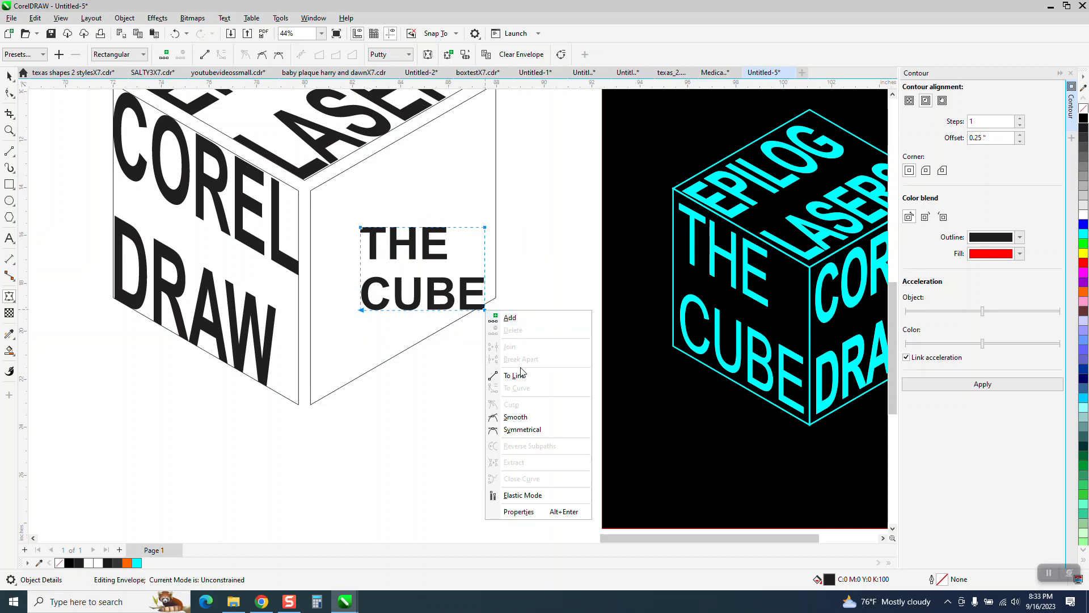
left_click(517, 375)
Fit the THE CUBE text to the cube's right face by moving its four envelope corners onto the face's corners.
left_click_drag(485, 228, 498, 138)
scroll(439, 348, "down", 2)
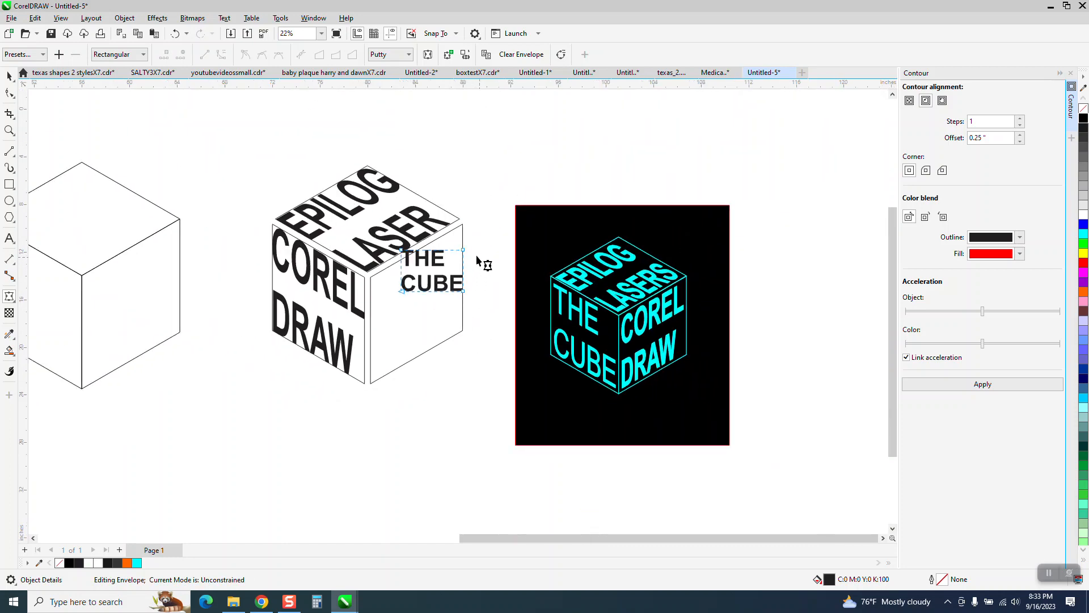
left_click_drag(464, 250, 463, 224)
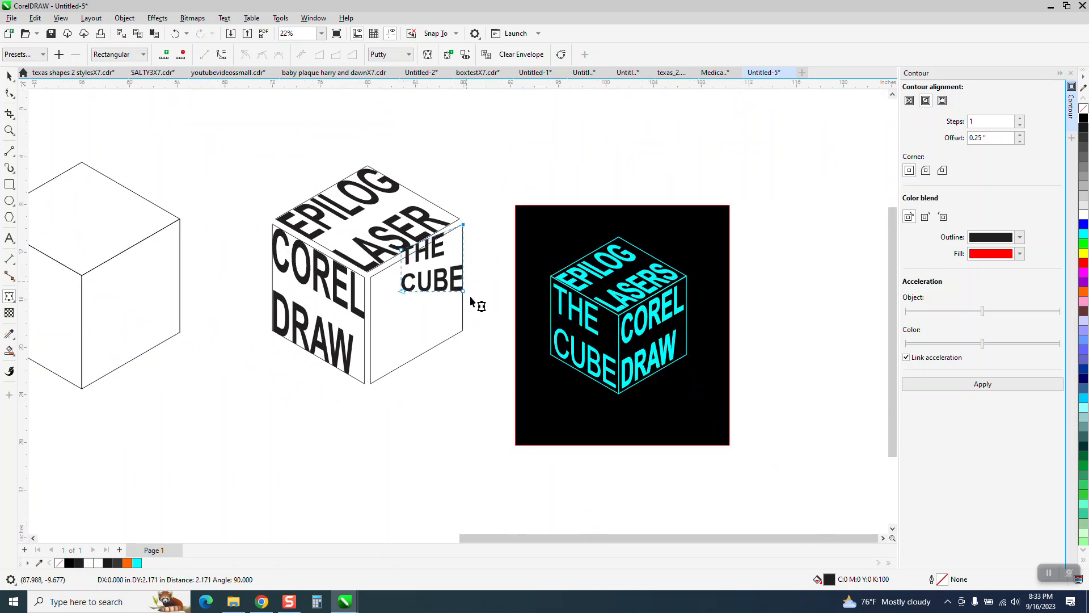
left_click_drag(463, 293, 463, 330)
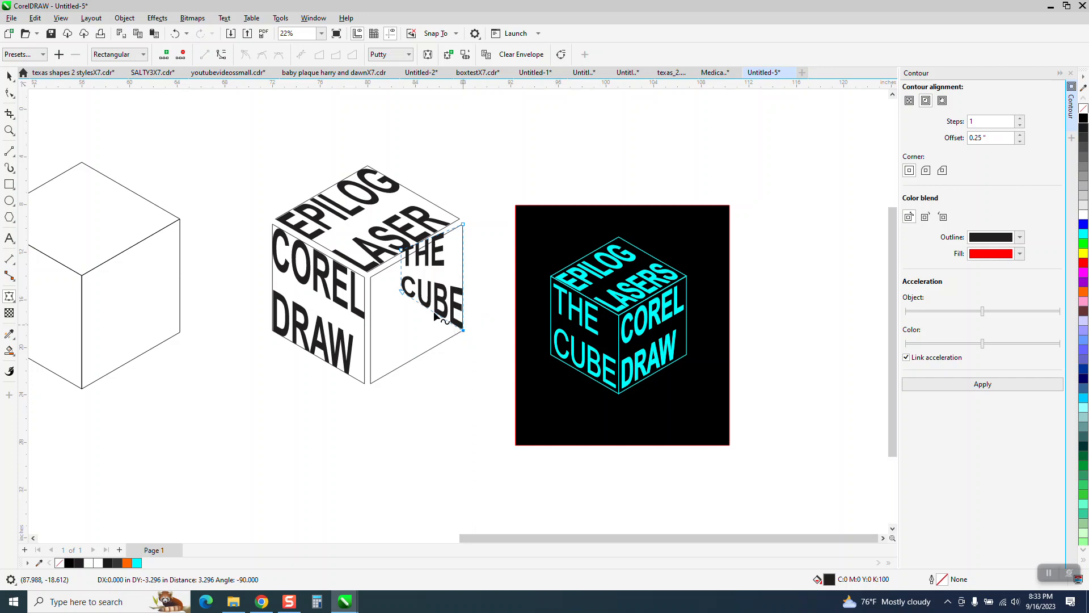
left_click_drag(397, 314, 372, 383)
left_click_drag(403, 254, 371, 278)
left_click(455, 34)
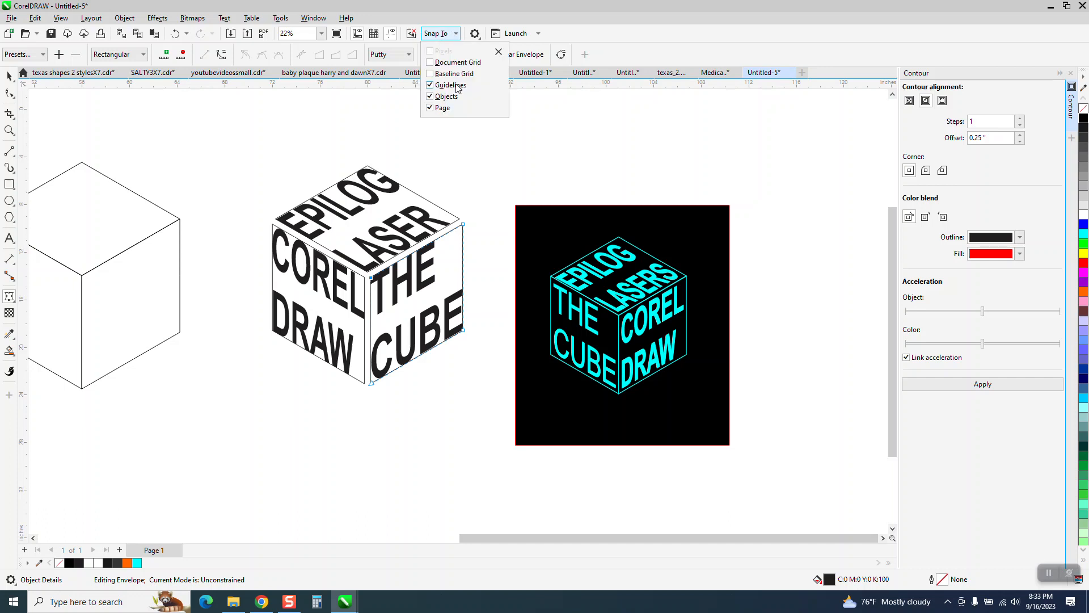
left_click(467, 171)
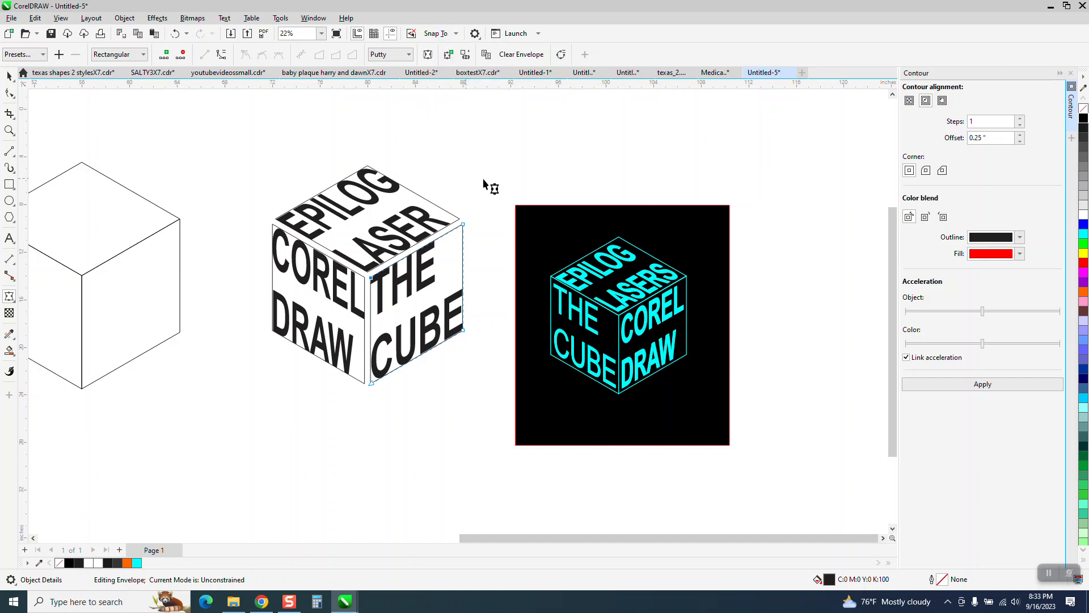
Select all faces and texts of the lettered cube and remove their outlines.
left_click(9, 76)
left_click_drag(233, 146, 328, 316)
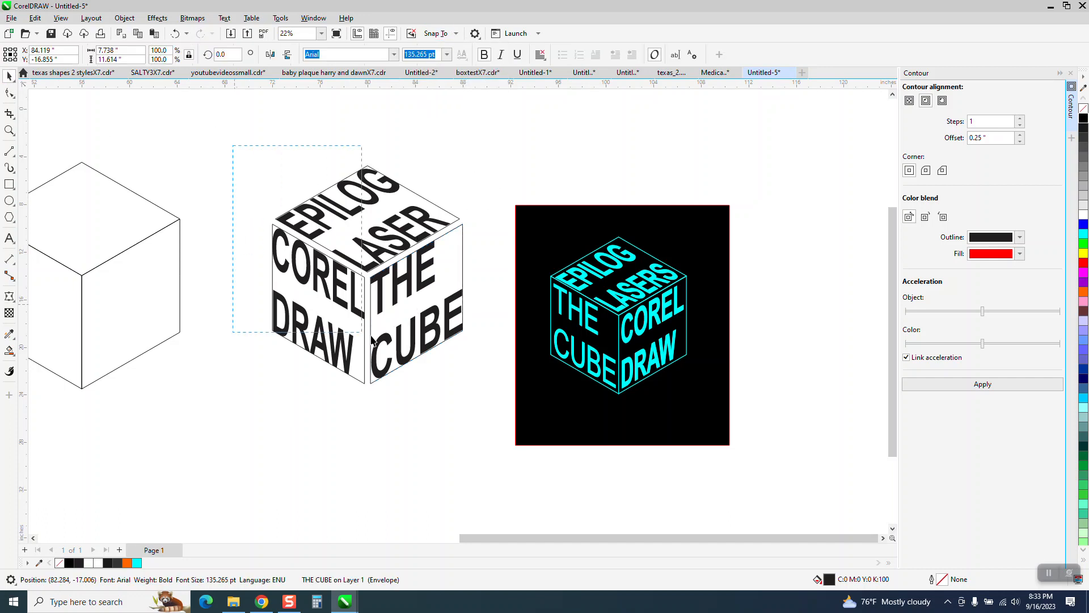
left_click_drag(488, 398, 488, 398)
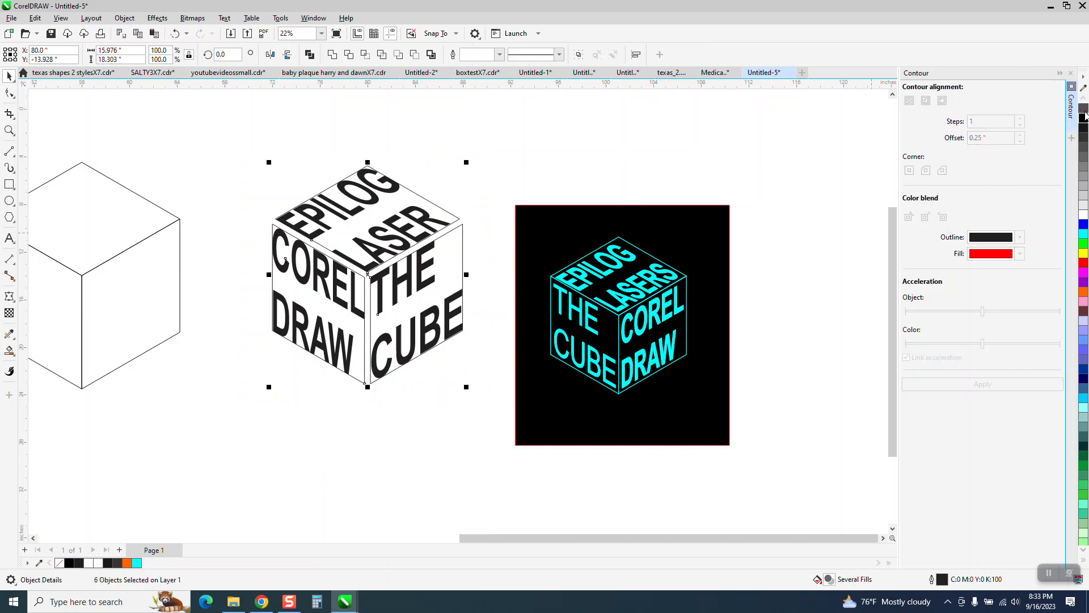
right_click(1084, 112)
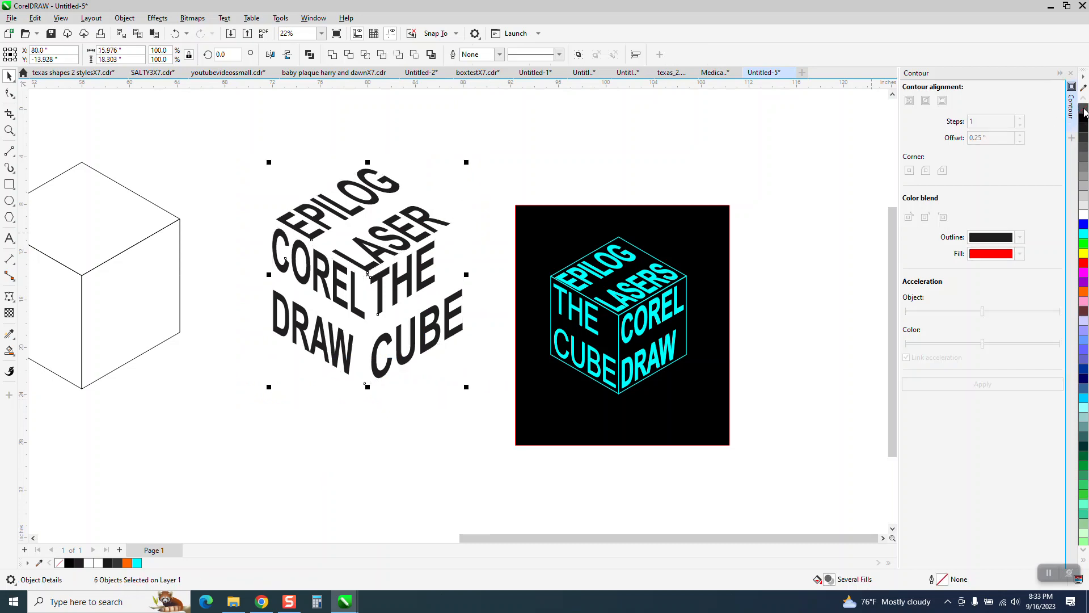
Try filling the whole lettered cube and its top face shape with cyan, and undo both fills.
left_click(1085, 238)
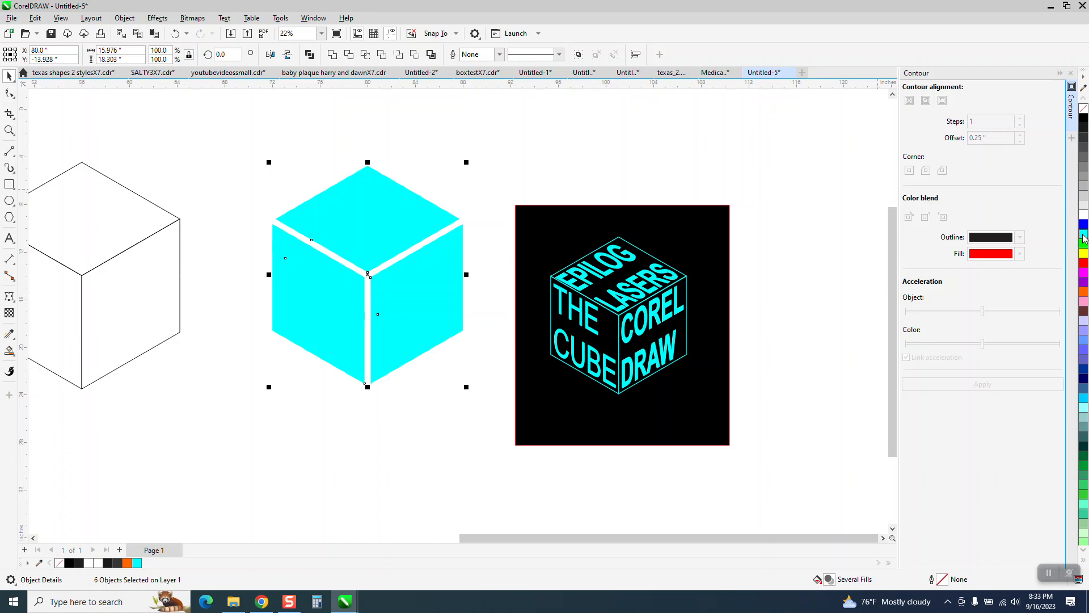
left_click(183, 33)
left_click(394, 195)
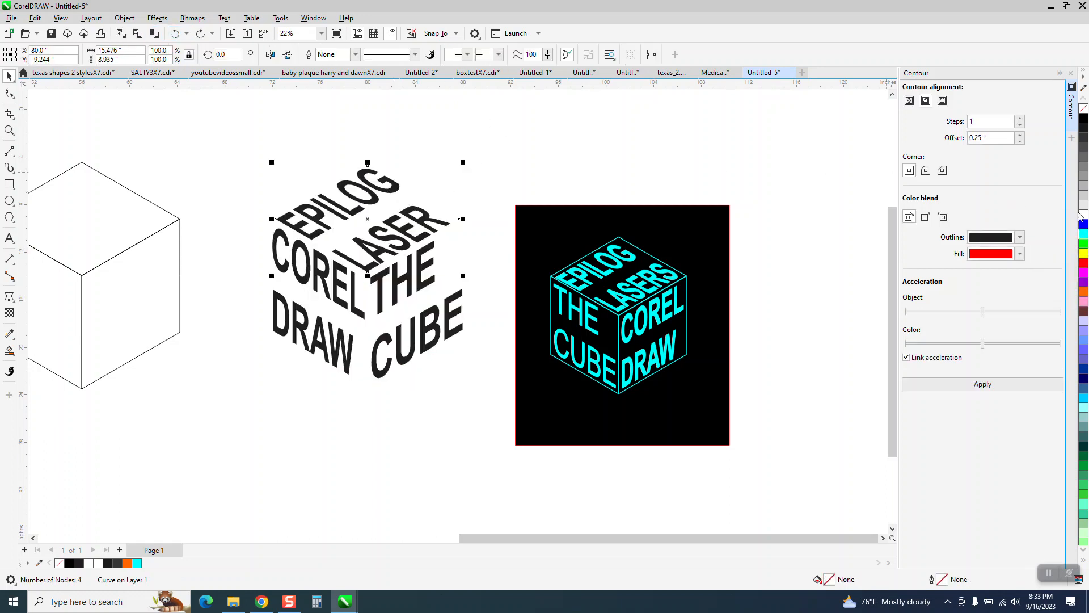
left_click(1084, 235)
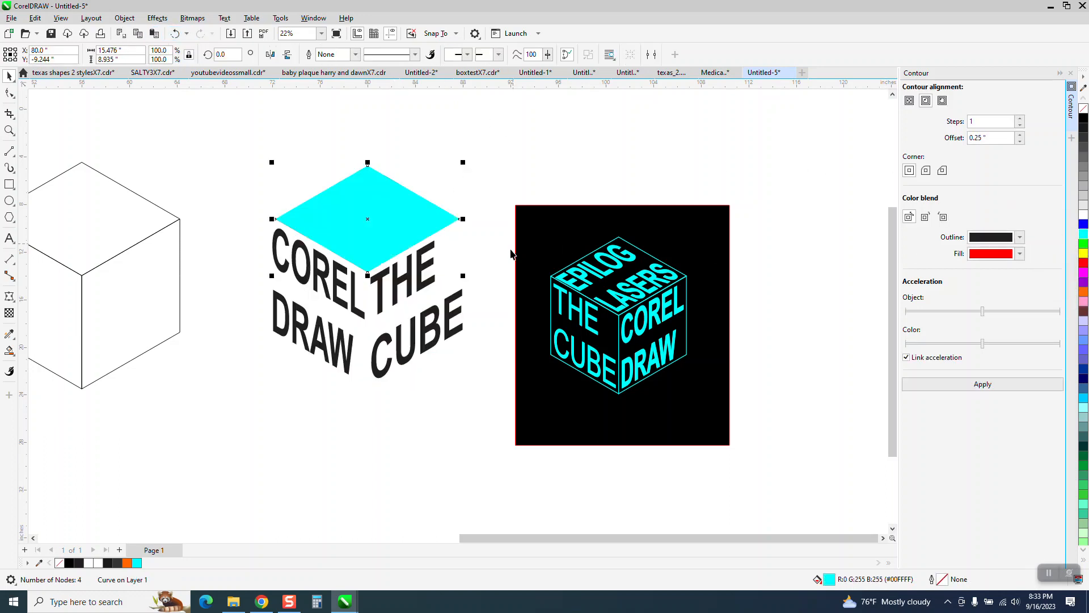
left_click(176, 34)
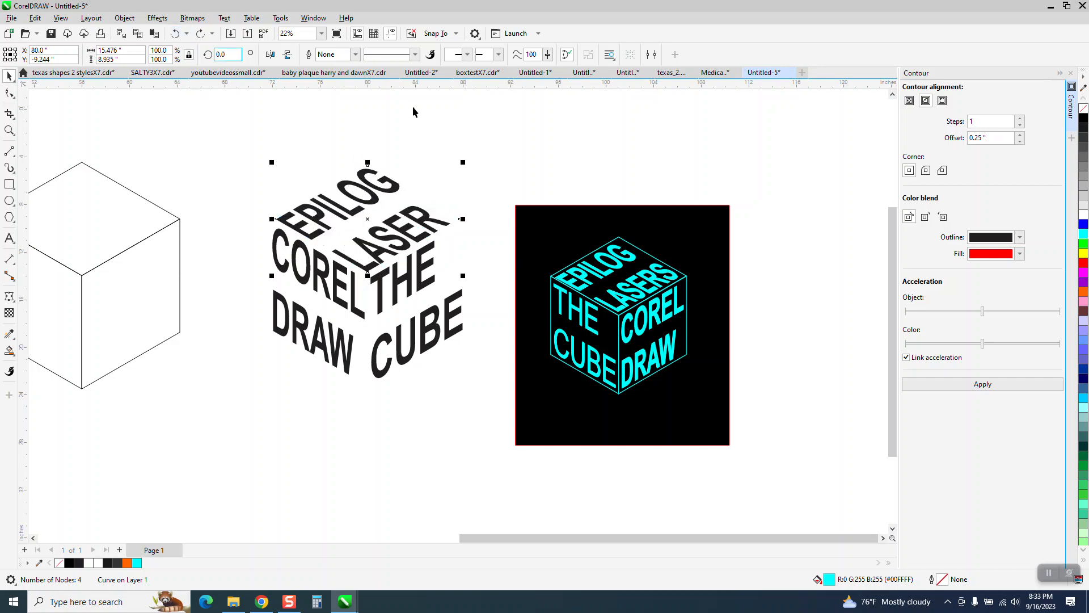
Fill the EPILOG LASER text and the THE CUBE text with cyan.
left_click(440, 225)
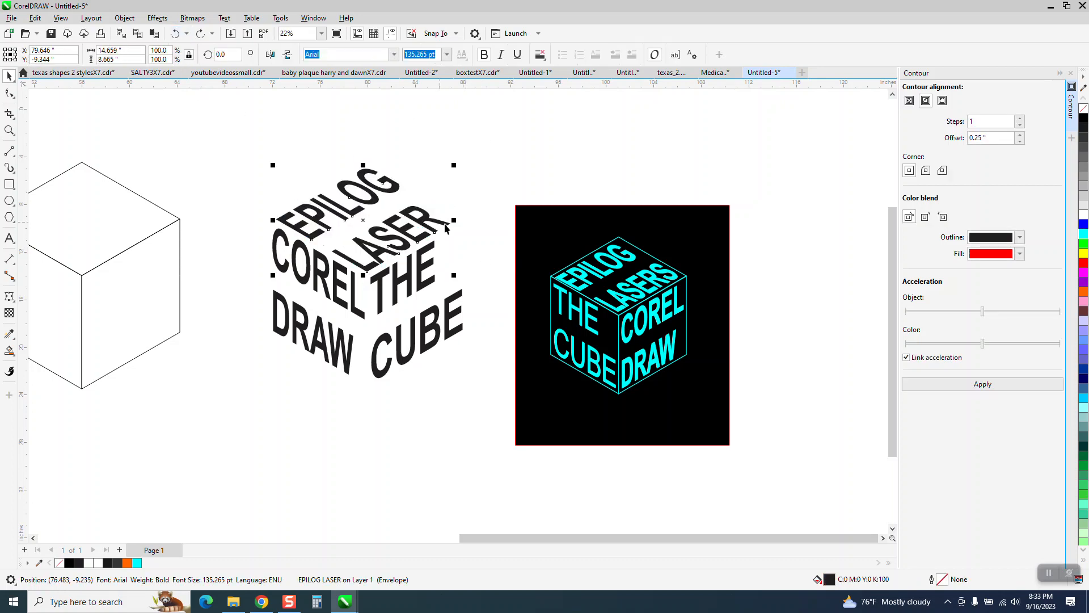
left_click(1083, 235)
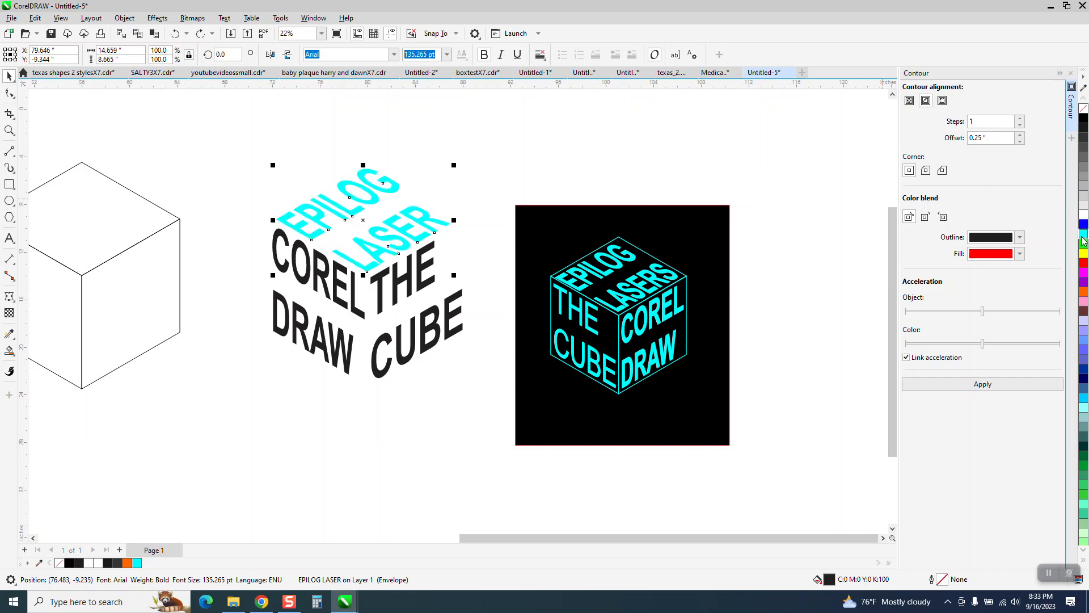
left_click(427, 290)
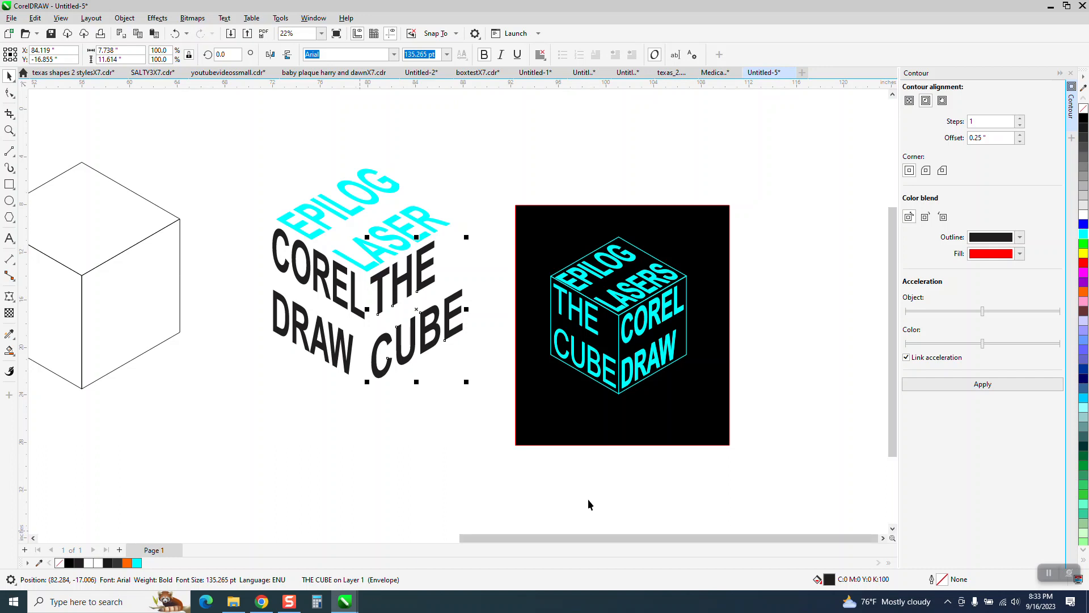
left_click(1084, 234)
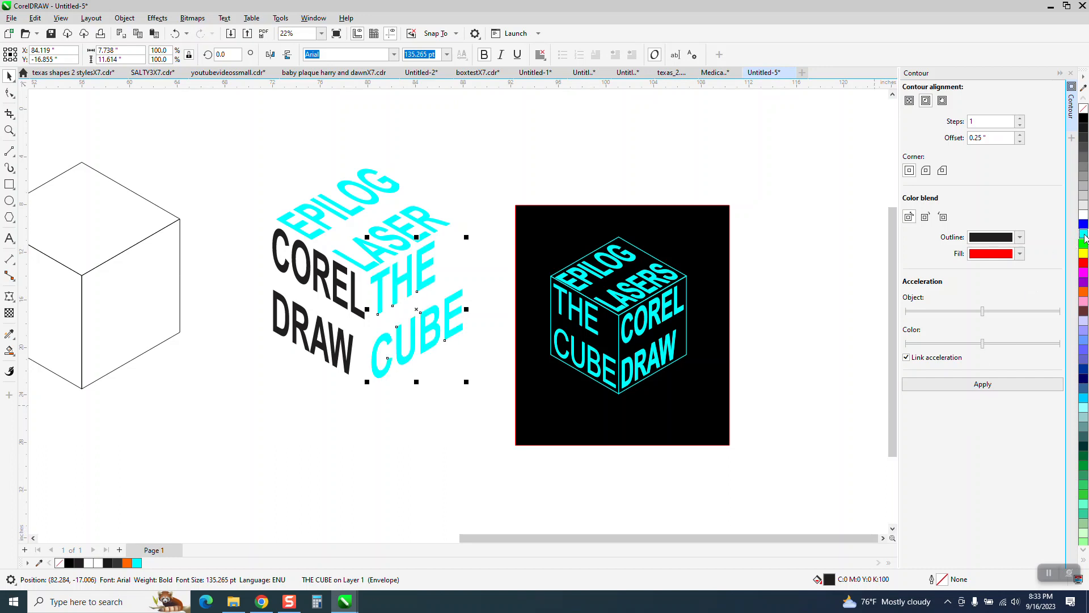
Try to fill the COREL DRAW text with cyan and undo the fill applied to the left face shape.
left_click(359, 316)
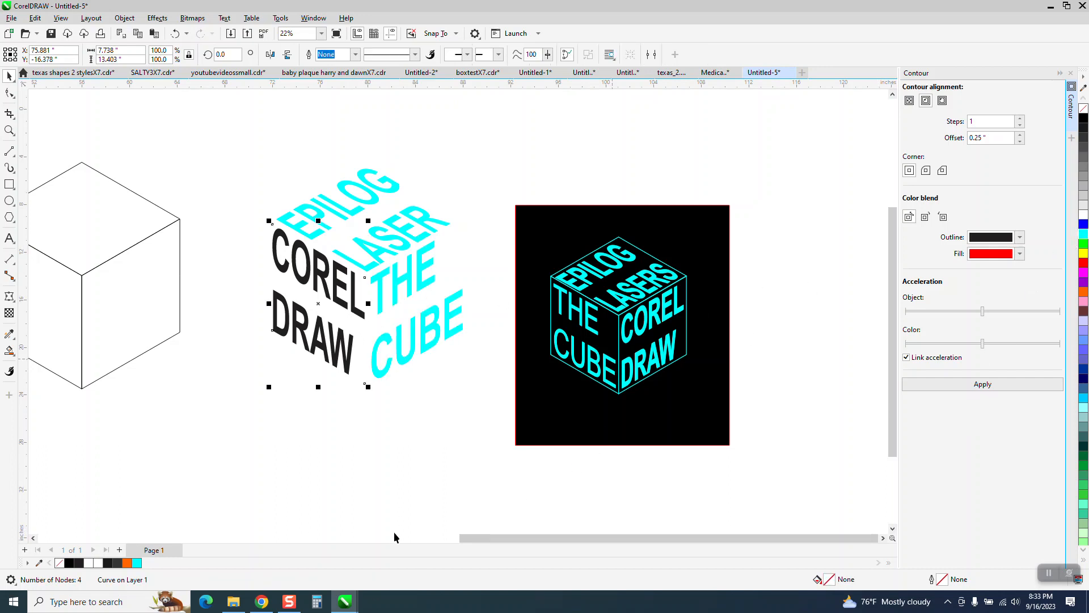
left_click(376, 416)
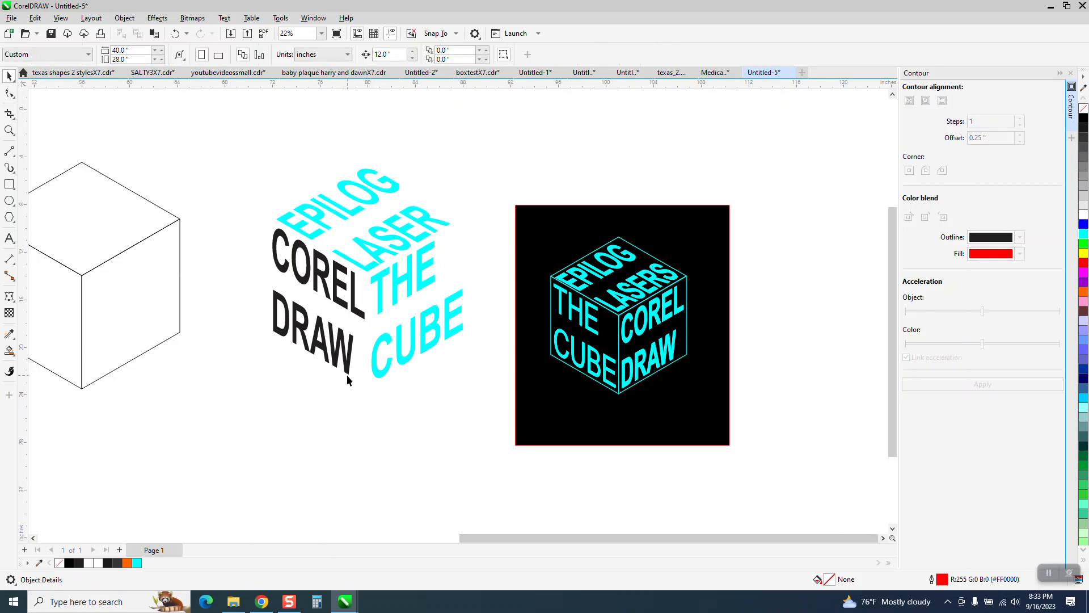
left_click(348, 371)
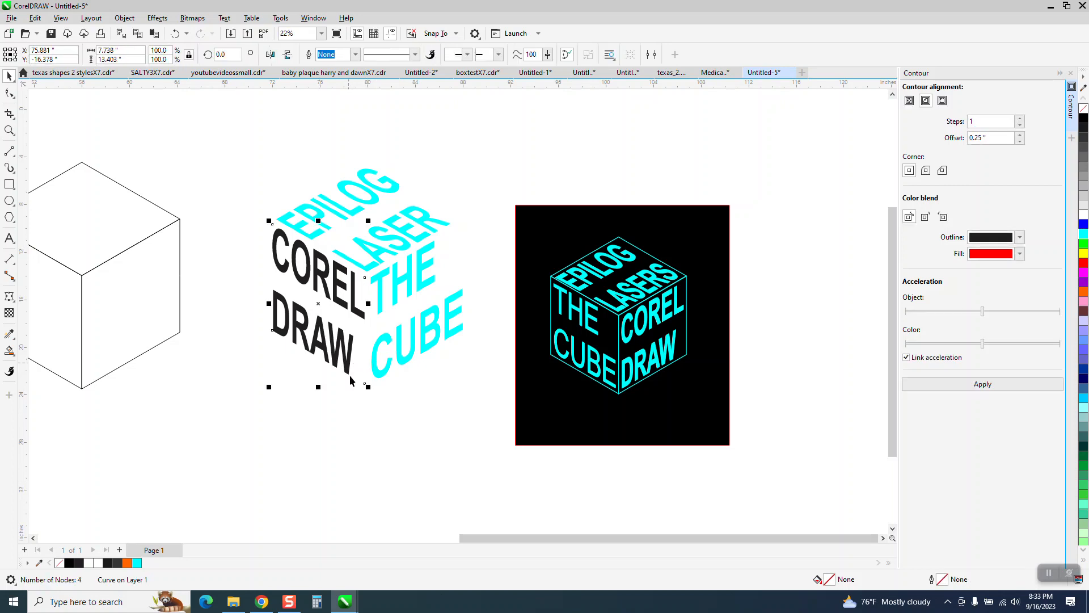
left_click(310, 379)
left_click(282, 330)
left_click(1084, 234)
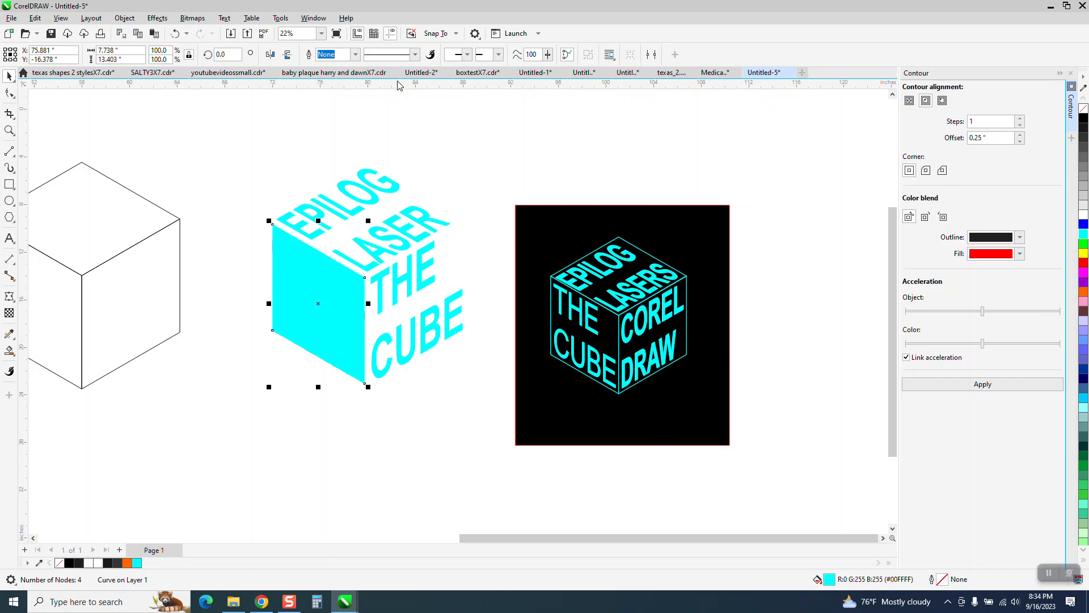
left_click(186, 33)
left_click(177, 46)
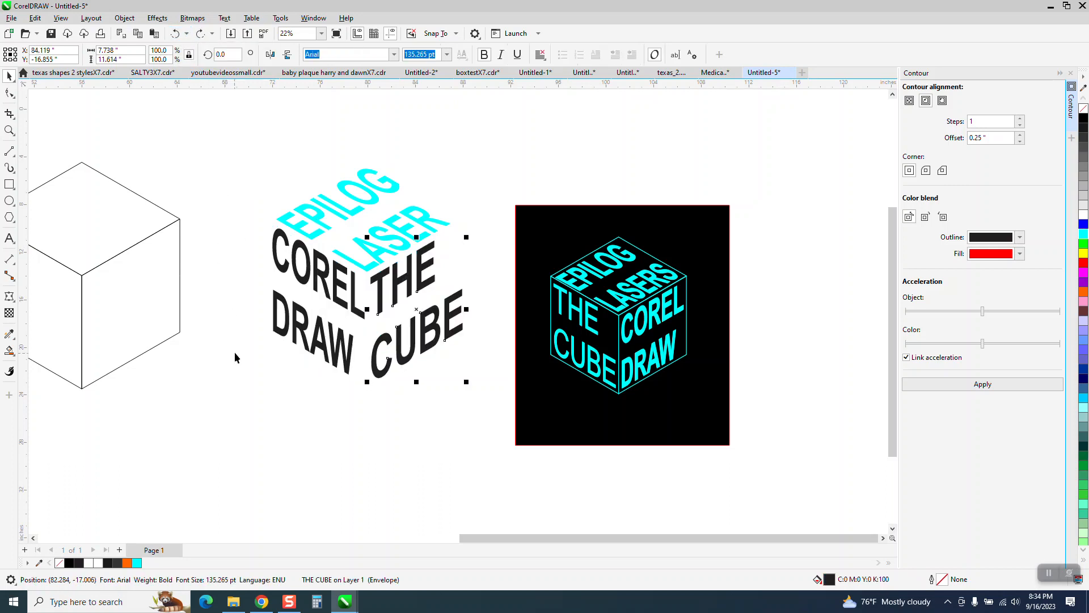
left_click(202, 34)
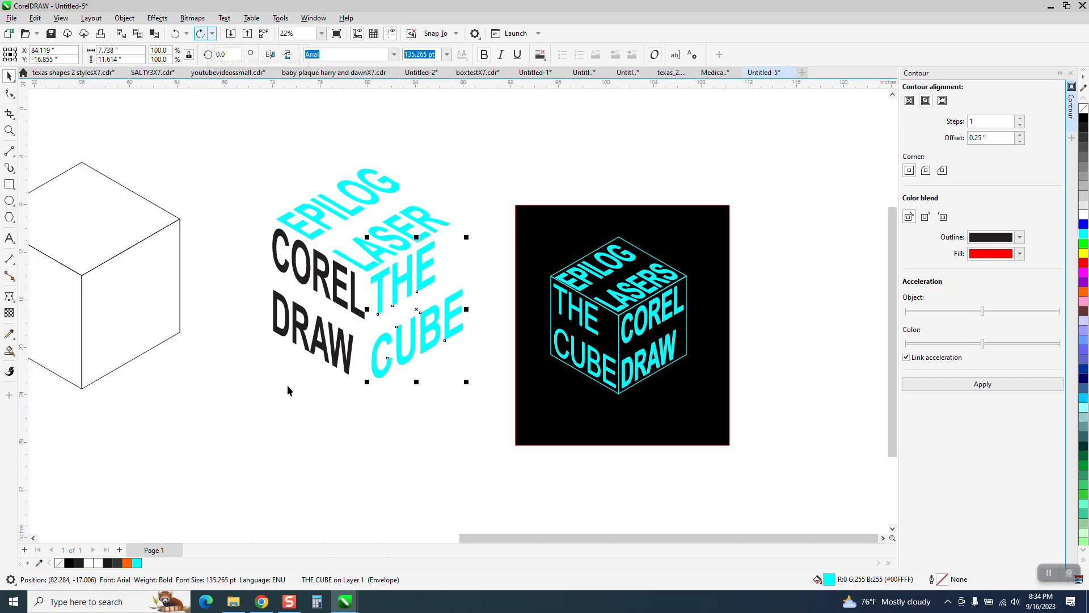
Fill the COREL DRAW text with cyan, nudging it 12 inches down off the invisible face shape and back up again.
left_click(286, 359)
left_click(295, 345)
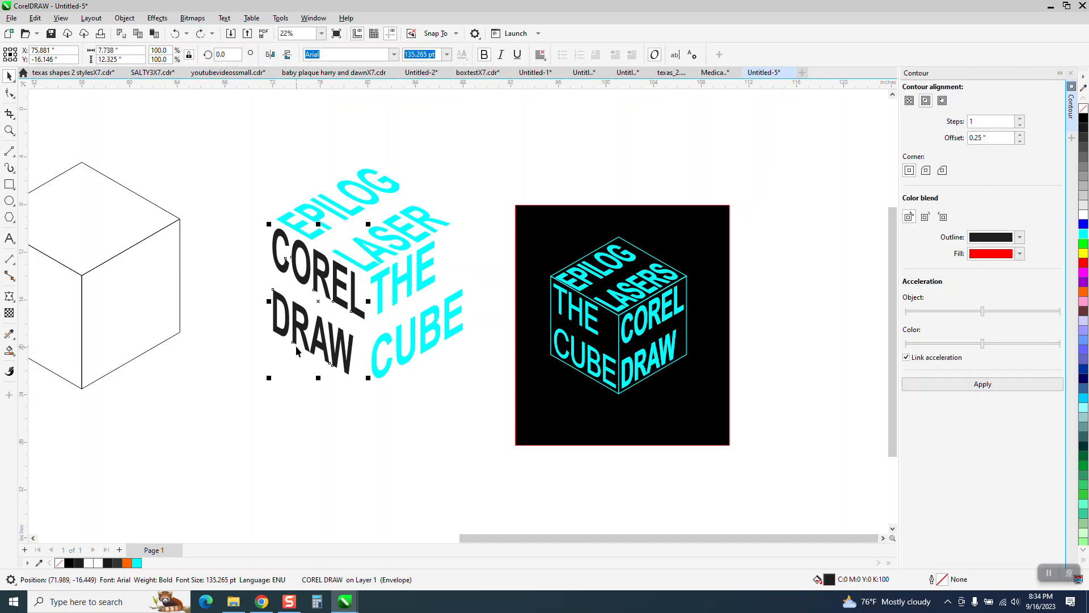
key("Down")
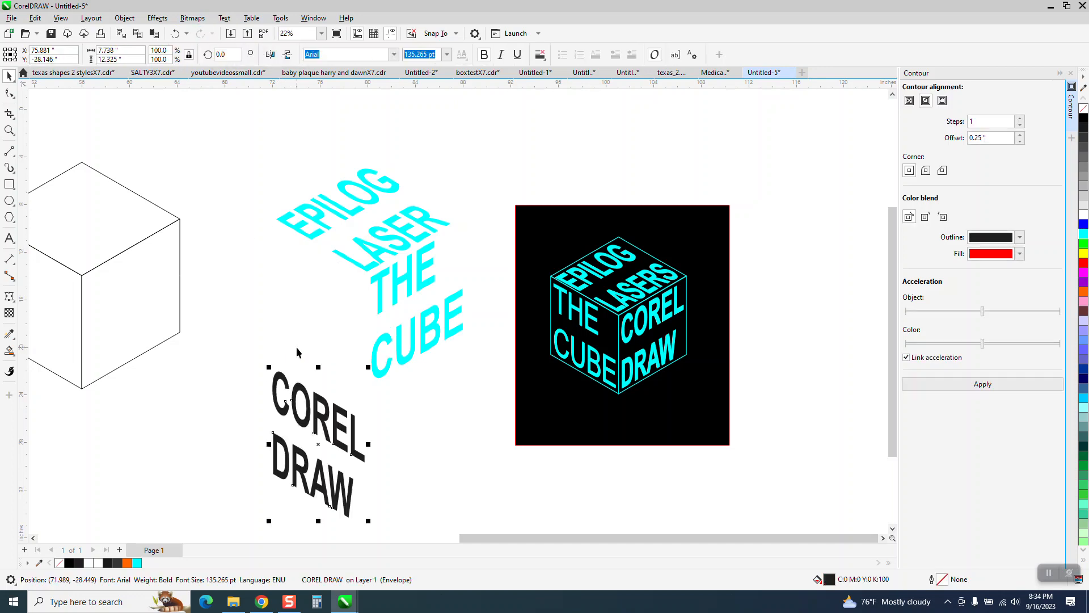
left_click(1083, 235)
key("Up")
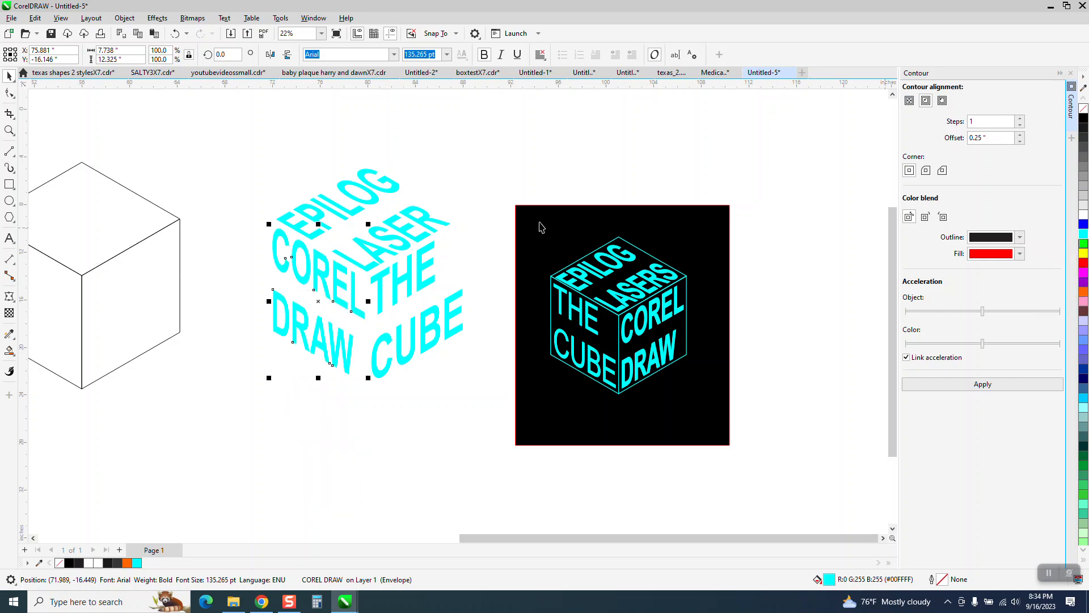
Give the separate outlined cube a cyan outline with a width of 0.0625 in.
left_click_drag(209, 162, 497, 396)
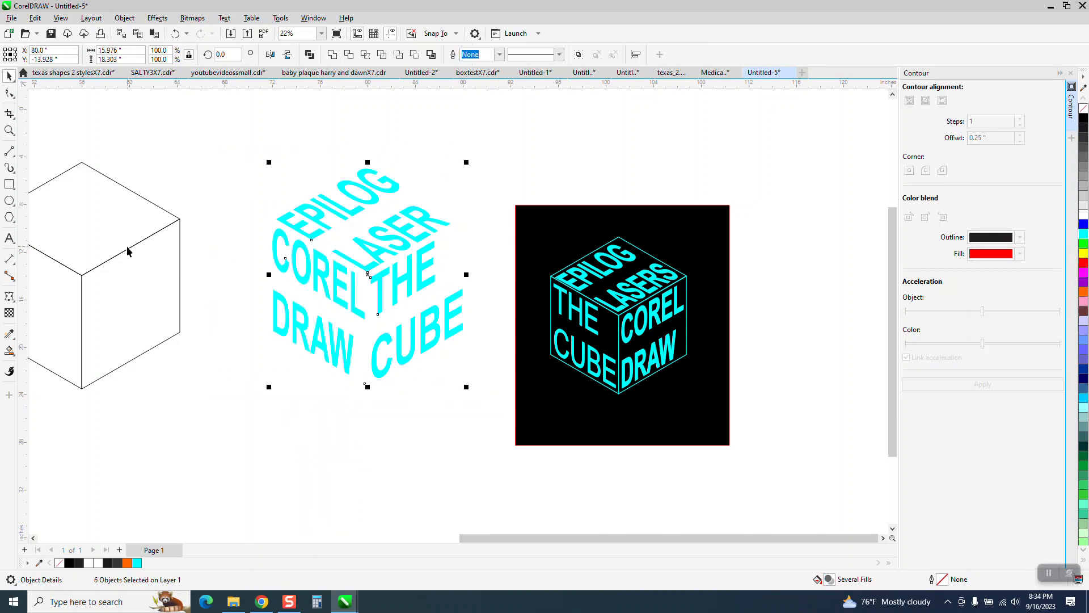
scroll(265, 267, "down", 1)
scroll(81, 183, "down", 1)
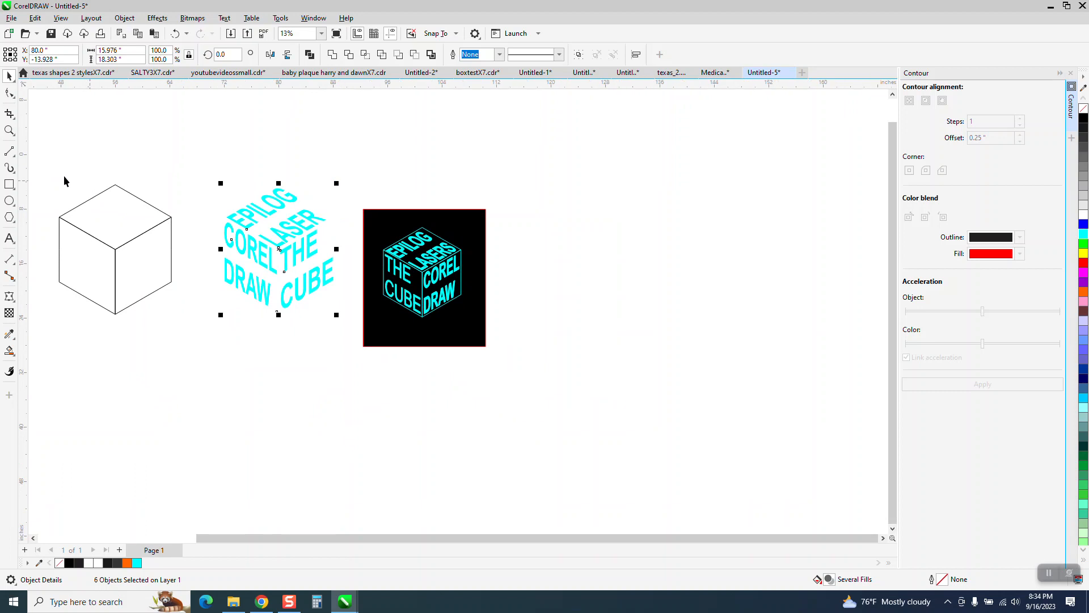
right_click(1081, 235)
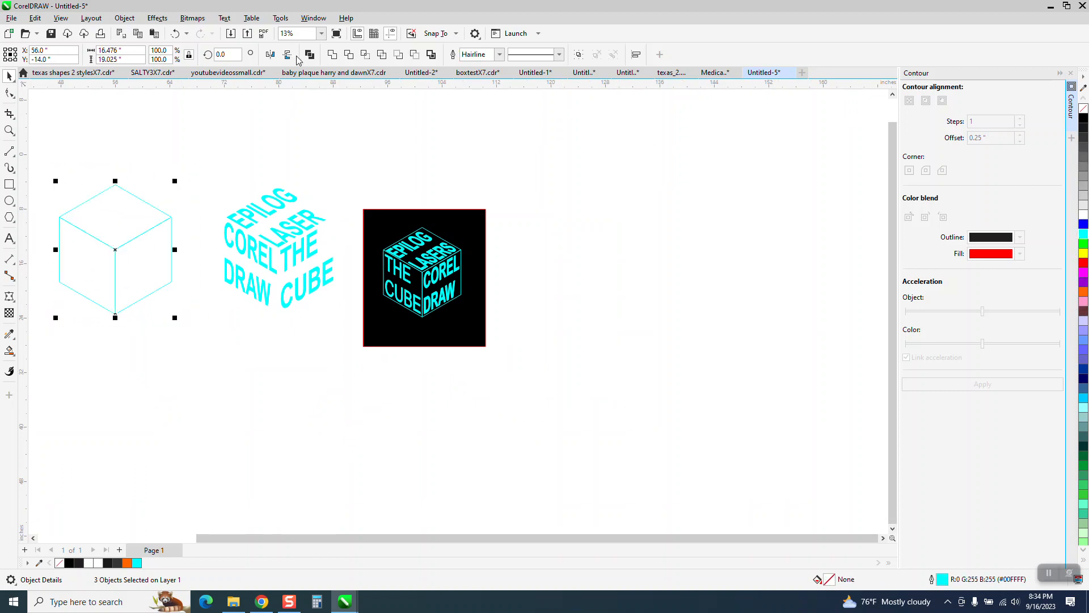
left_click(500, 54)
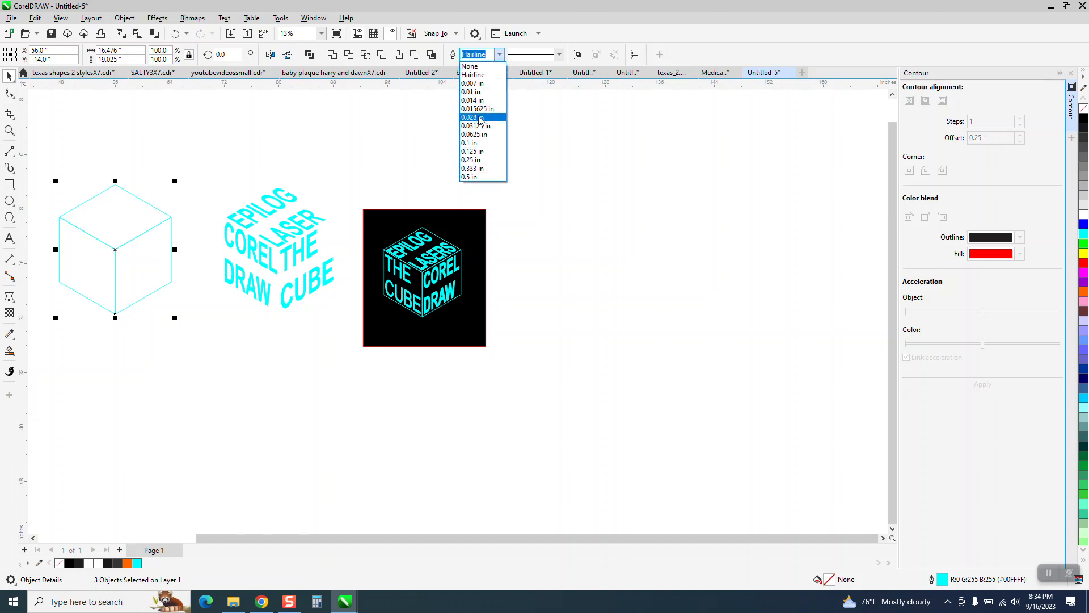
left_click(475, 134)
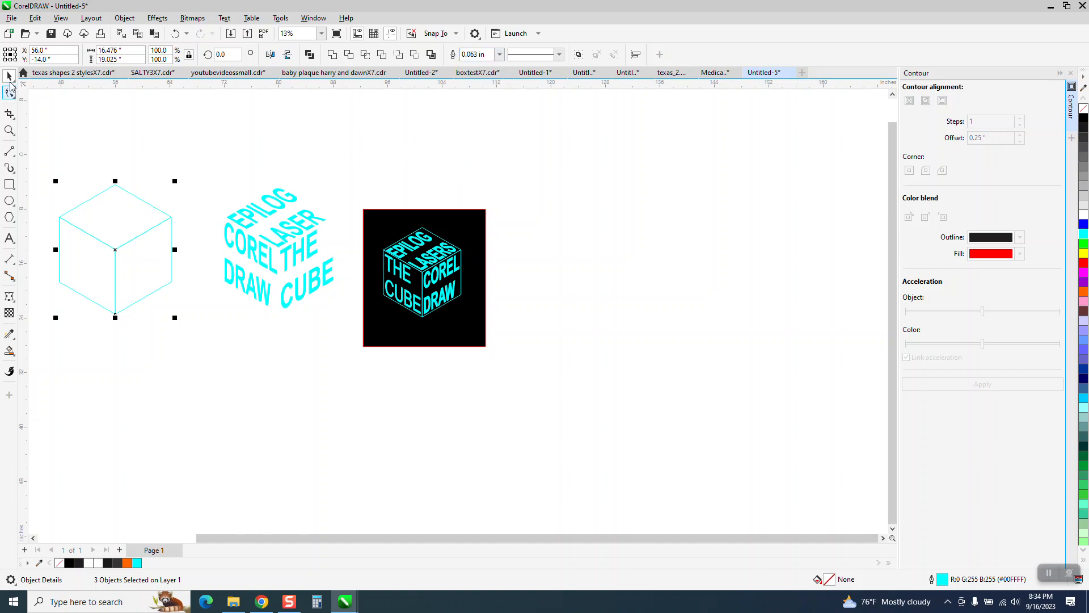
Nudge the cyan outlined cube over onto the lettering and place the black rectangle behind the finished cube.
key("shift+Right")
key("shift+Right")
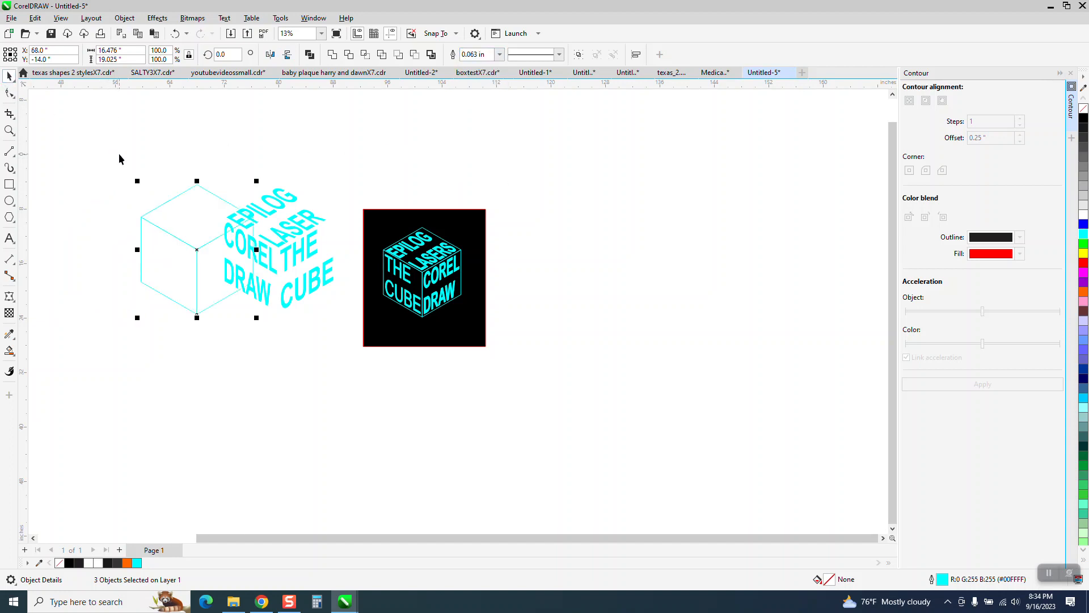
left_click_drag(392, 231, 525, 333)
left_click(9, 130)
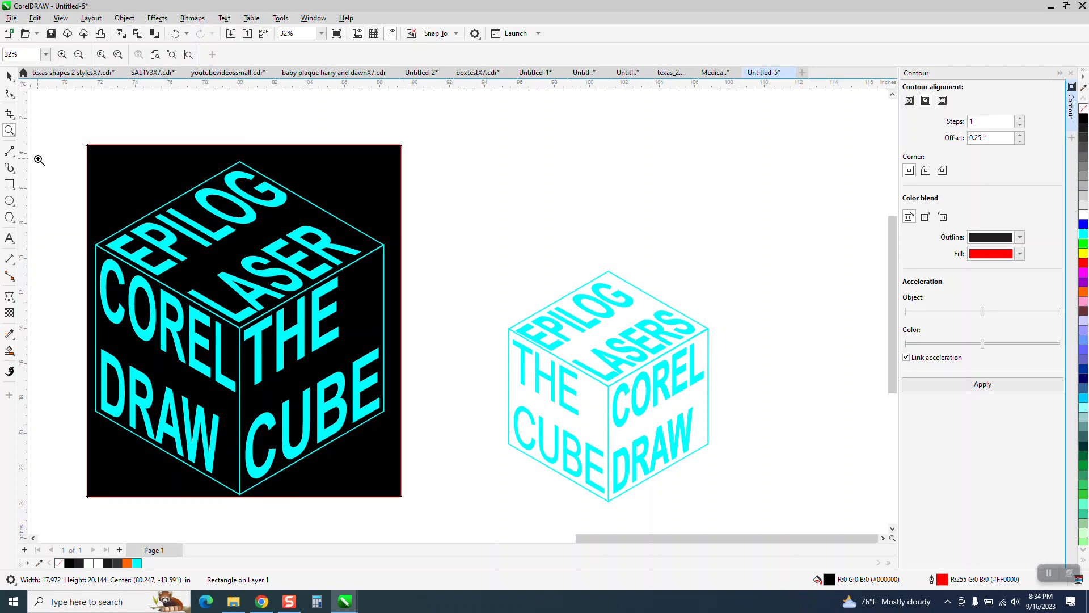
left_click(9, 76)
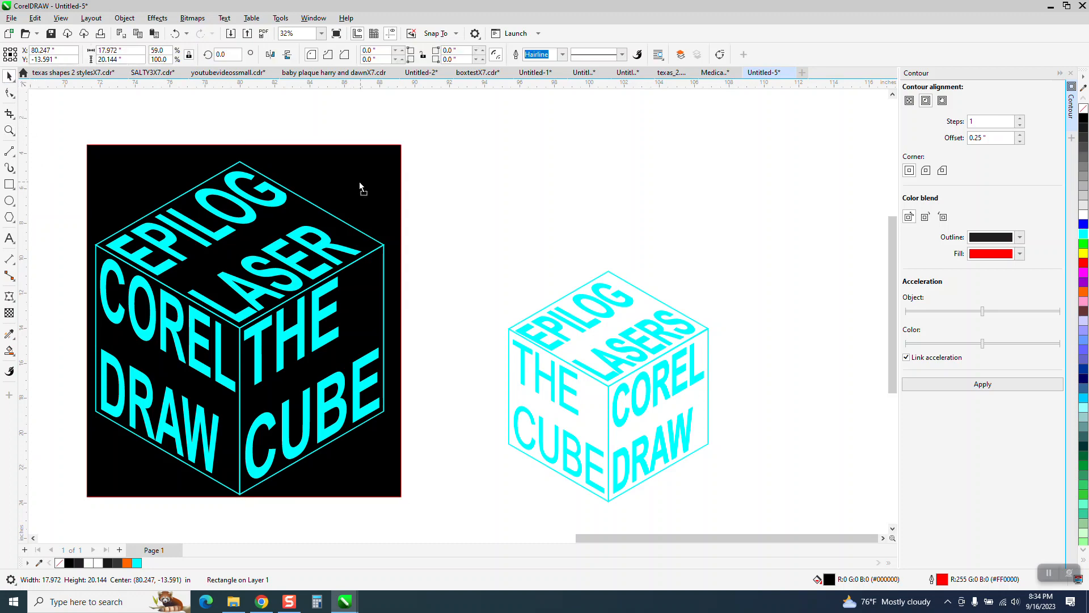
left_click_drag(359, 182, 357, 182)
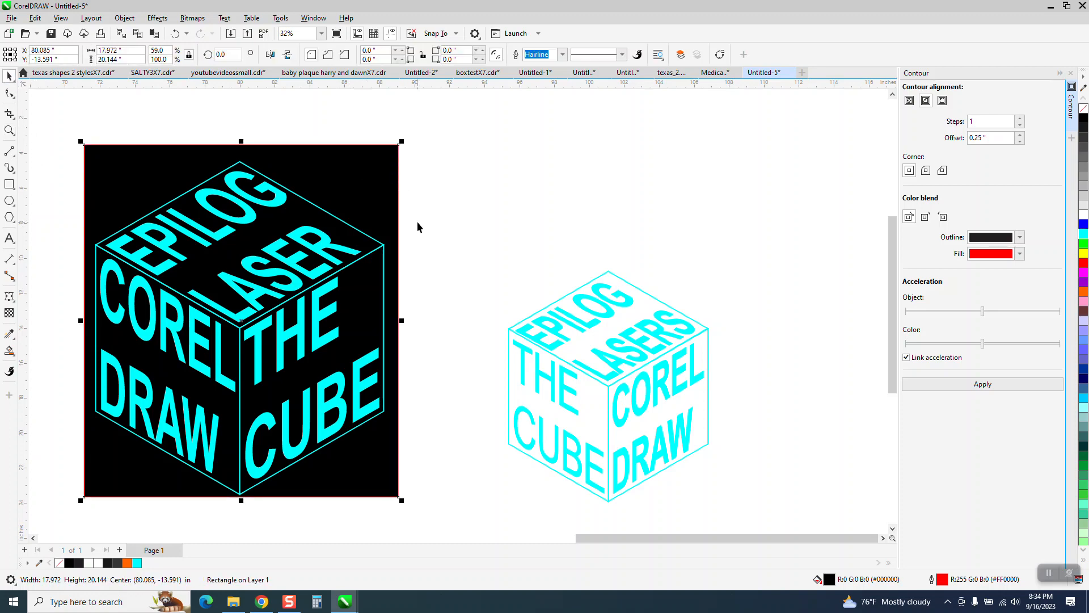